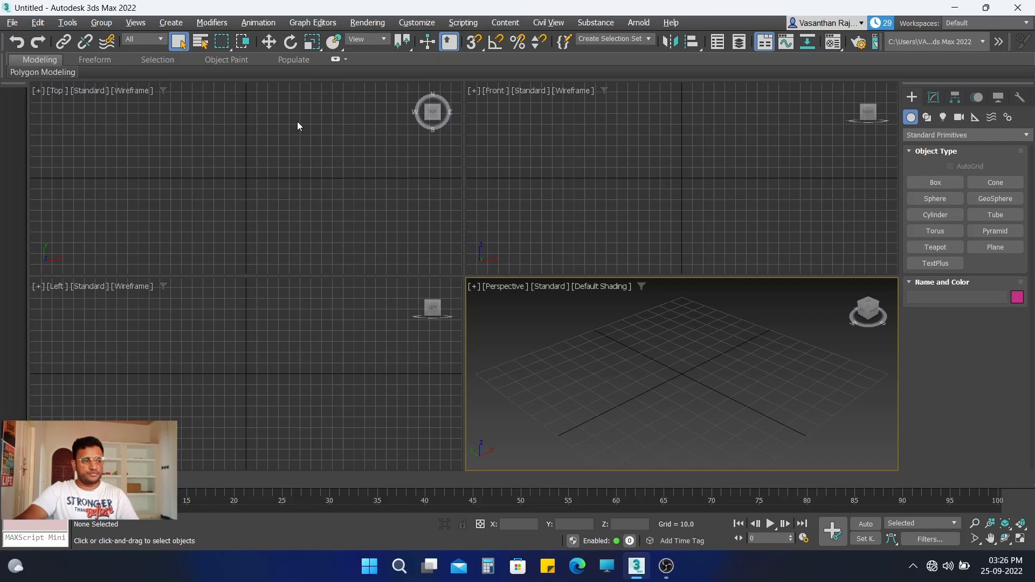
- Reset the scene and start a new empty one
click(11, 23)
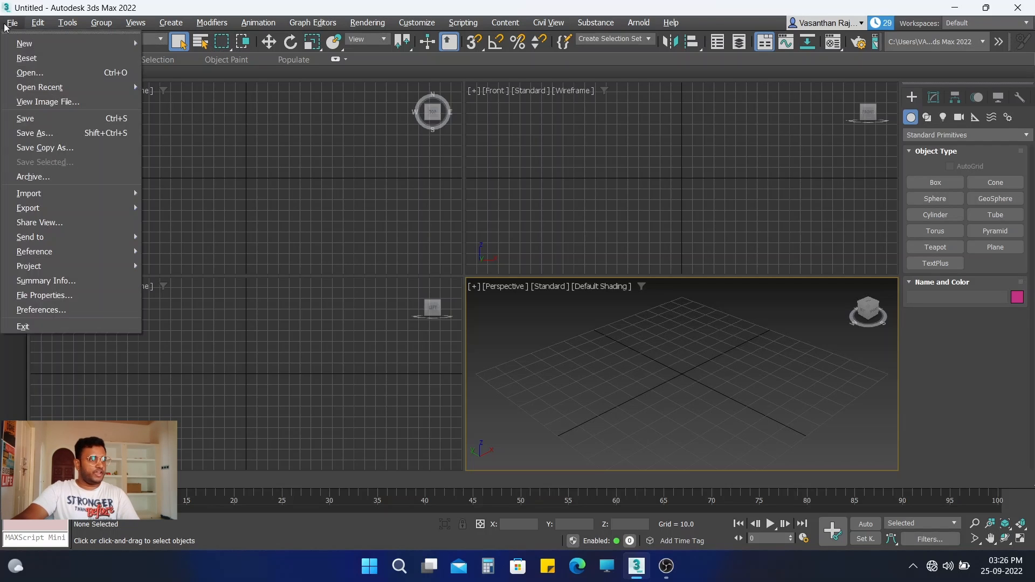
click(43, 59)
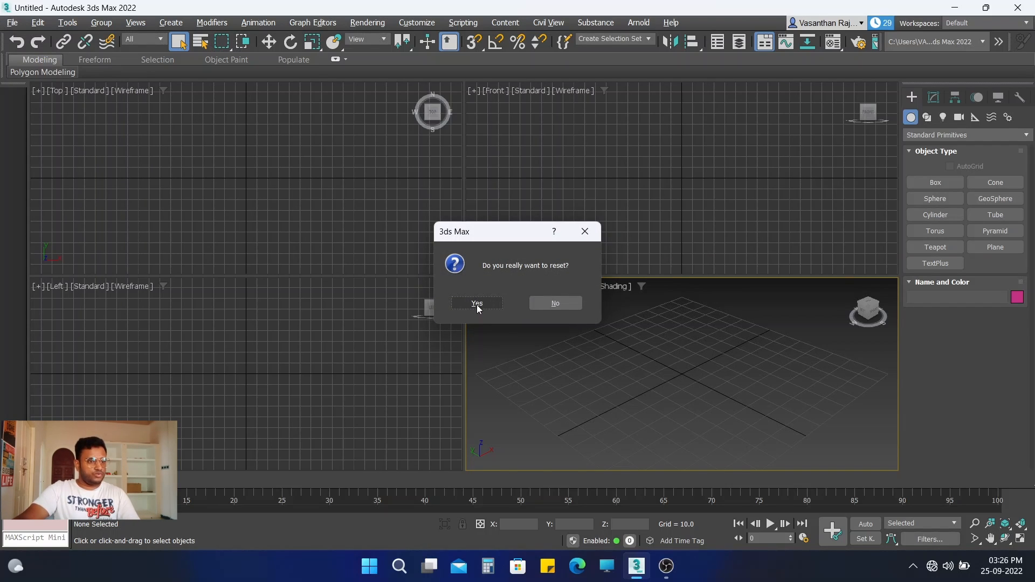
click(477, 303)
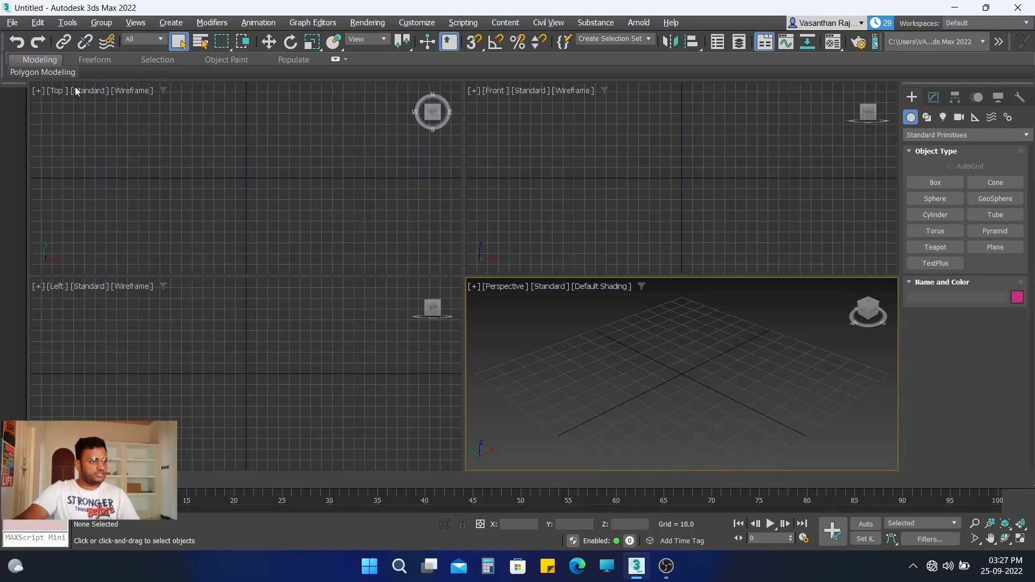
click(11, 23)
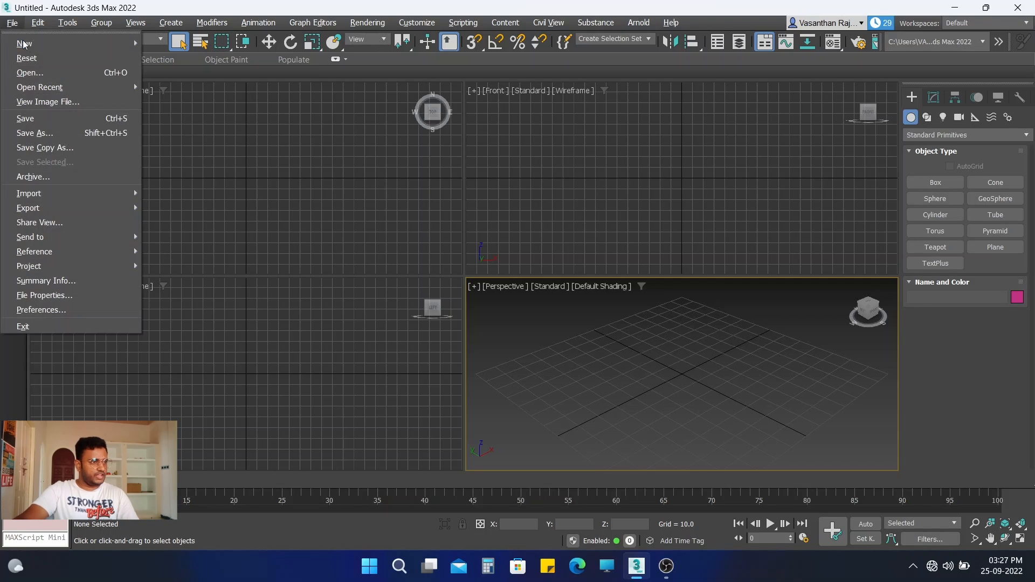
mouse_move(65, 43)
click(168, 46)
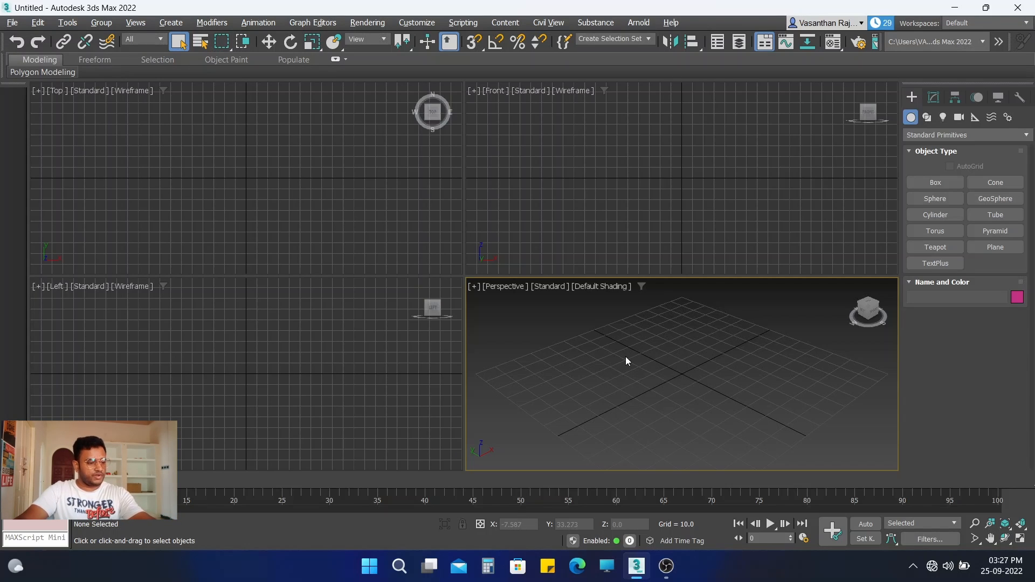
- Maximize the Perspective viewport and create a box about 37 long, 43 wide and 29 high near the grid's centre
key(alt+w)
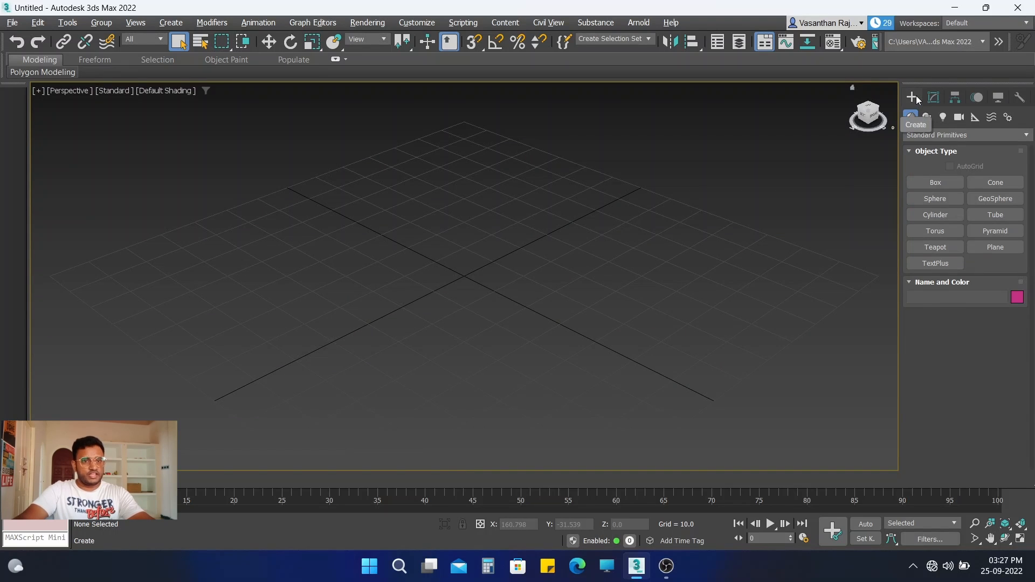
click(941, 183)
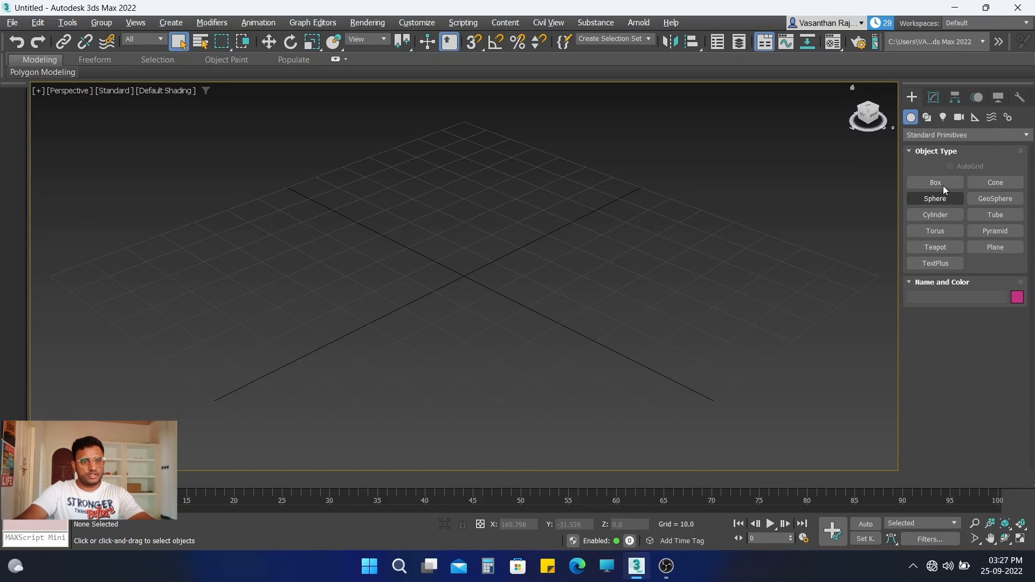
click(942, 183)
drag(369, 270, 599, 261)
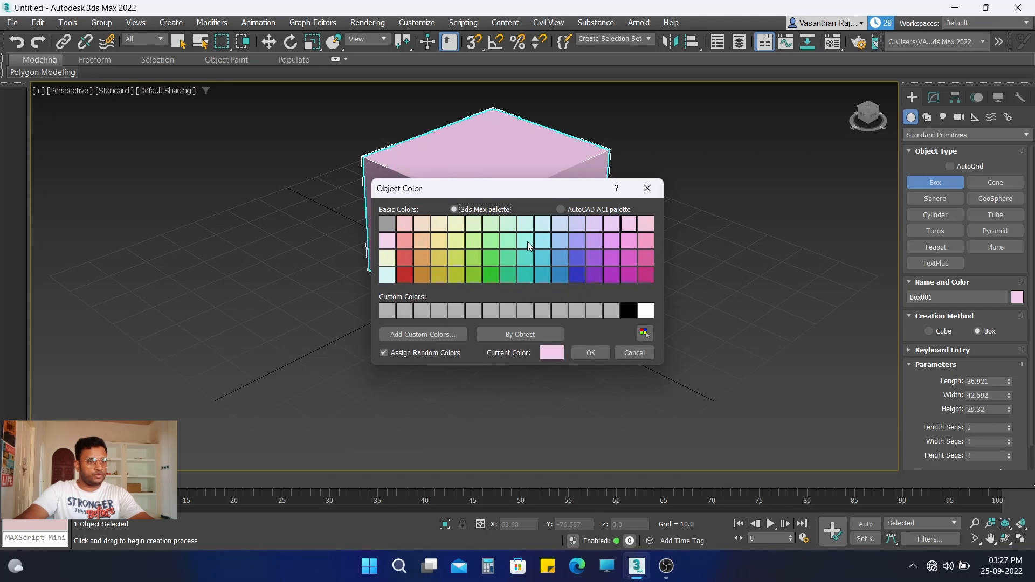
- Change the box's object color to light aqua and turn on Edged Faces display in the Perspective viewport
click(527, 241)
click(591, 353)
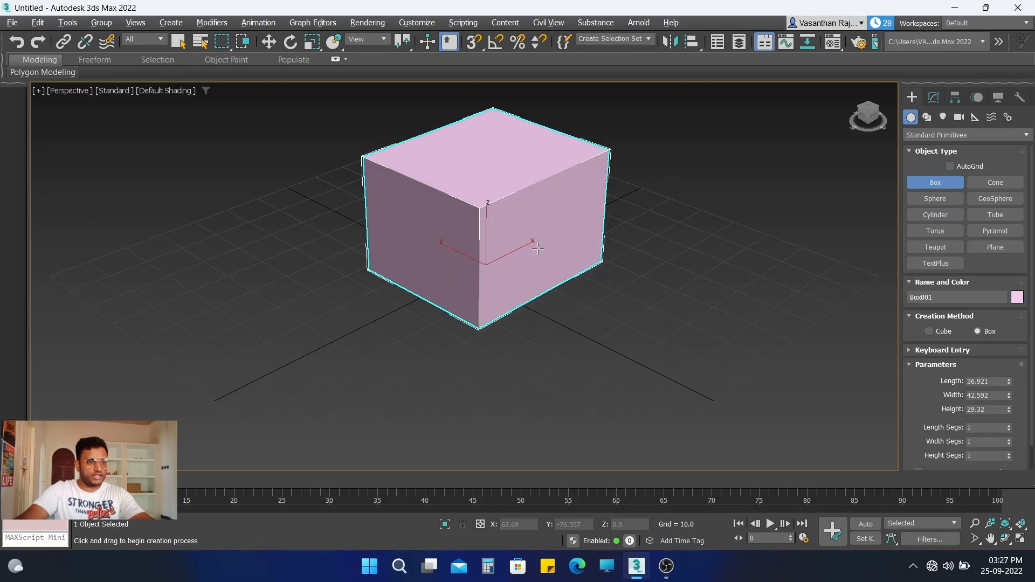
scroll(496, 221, up, 3)
alt+middle_drag(495, 241, 494, 250)
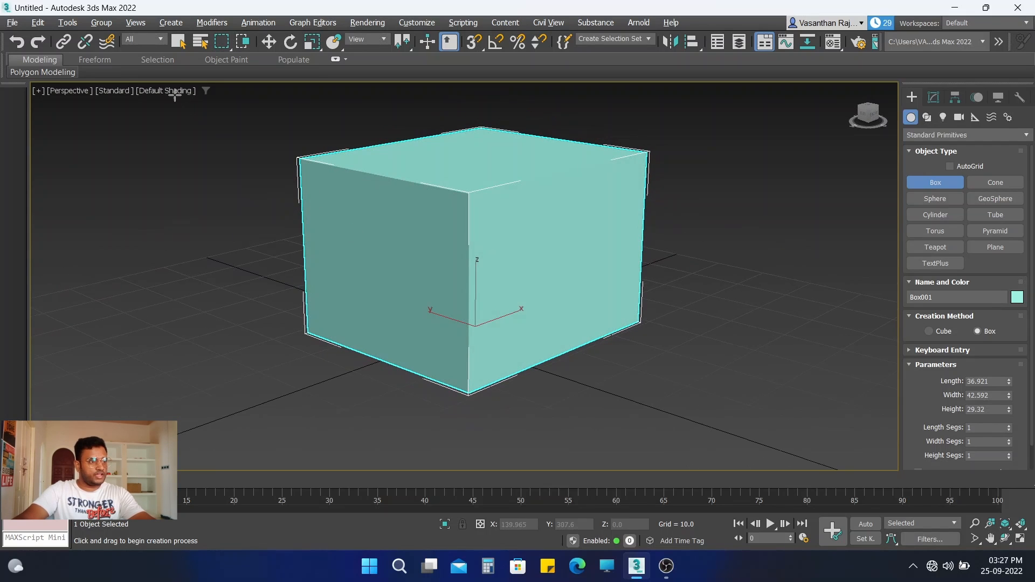
click(173, 90)
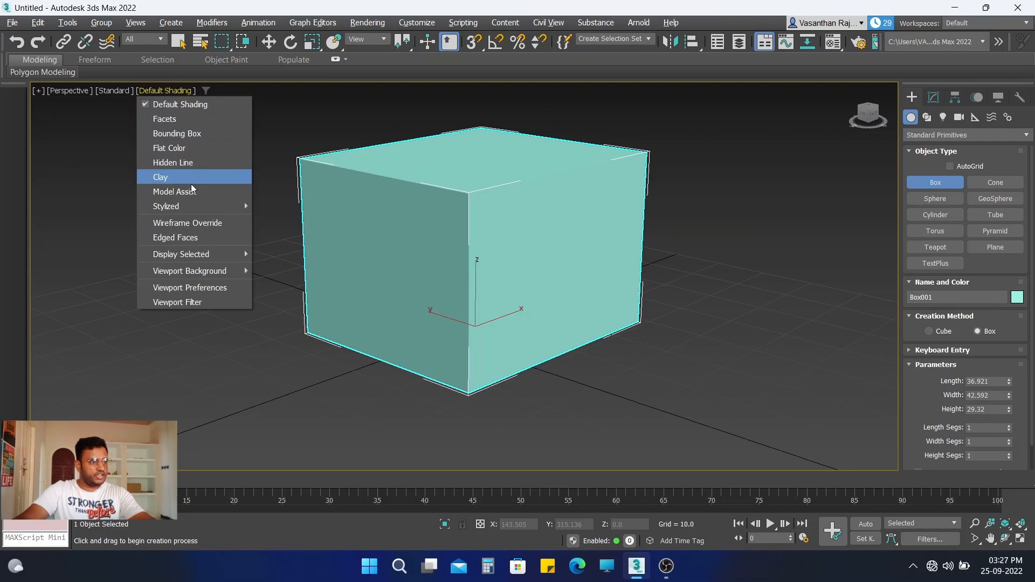
click(185, 237)
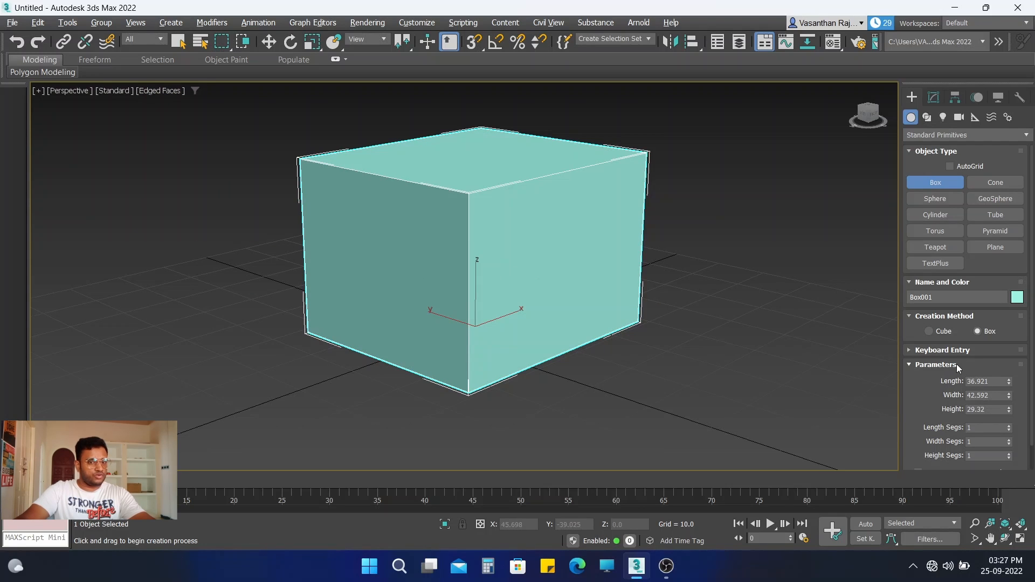
right_click(464, 251)
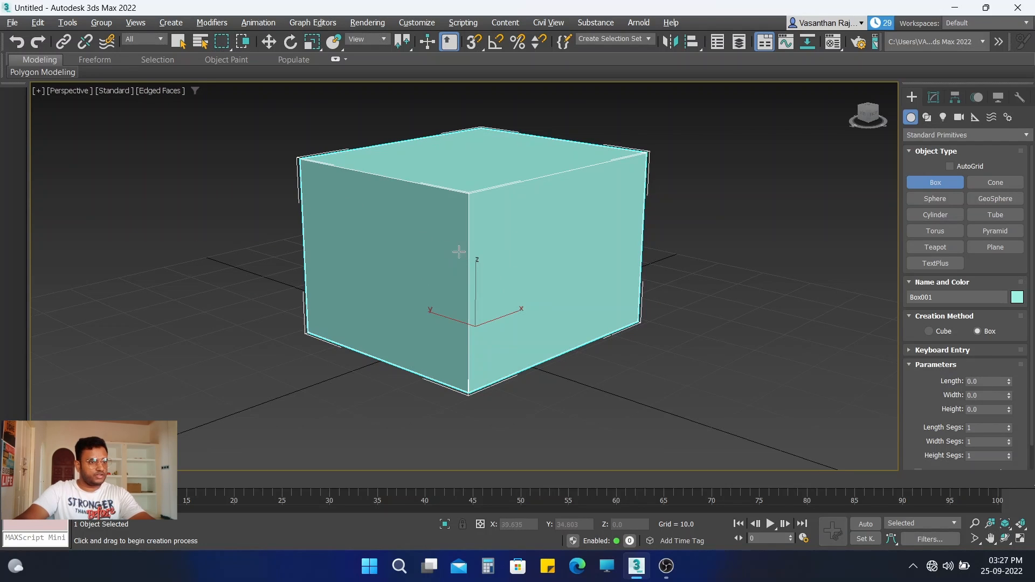
- Move the box to the world origin by setting its absolute X and Y positions to 0
right_click(268, 46)
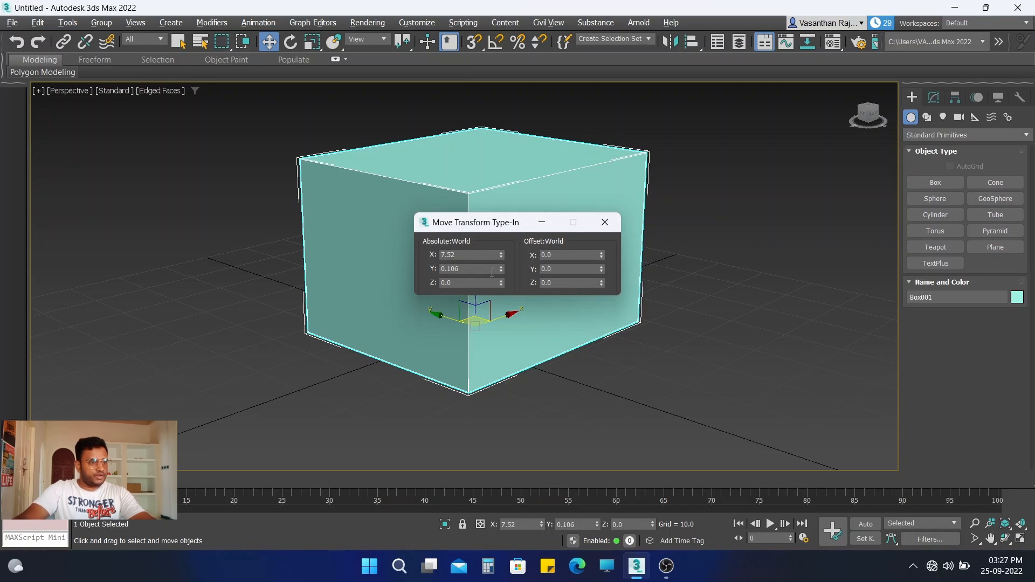
double_click(468, 255)
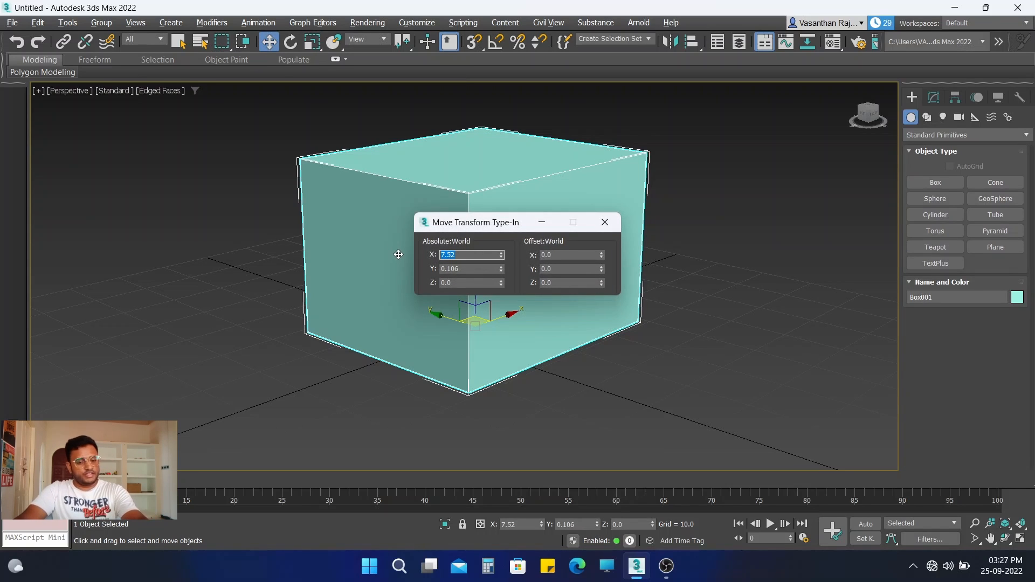
text(0)
key(Return)
double_click(475, 269)
text(0)
key(Return)
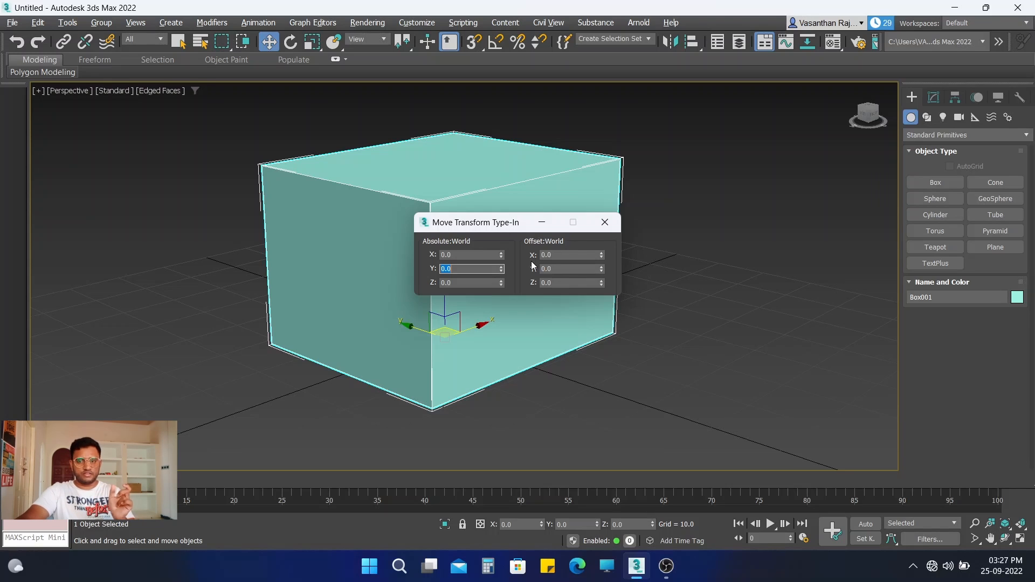
click(603, 223)
- Set the box's length, width and height to 25 each
click(934, 97)
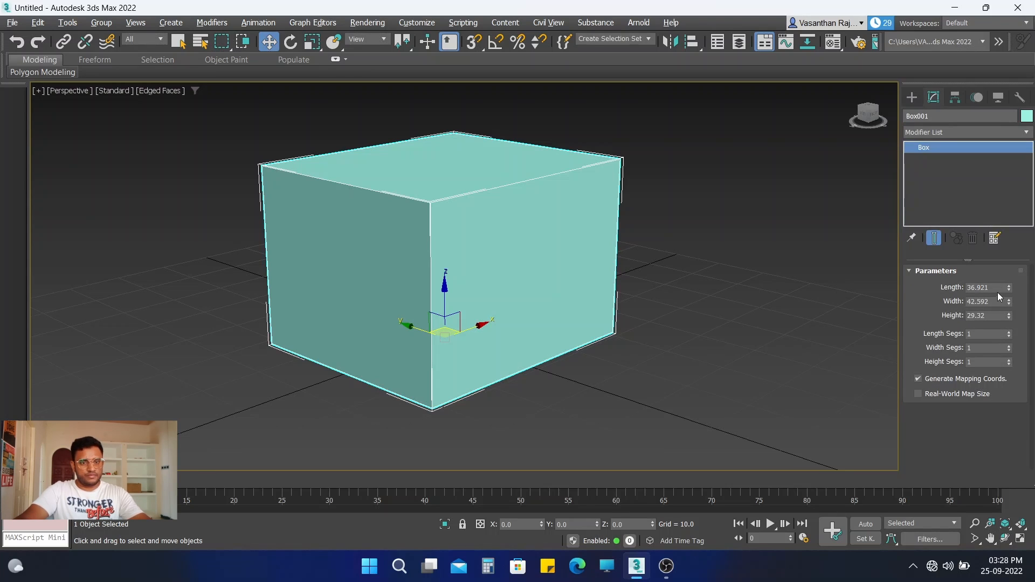
drag(1003, 287, 935, 293)
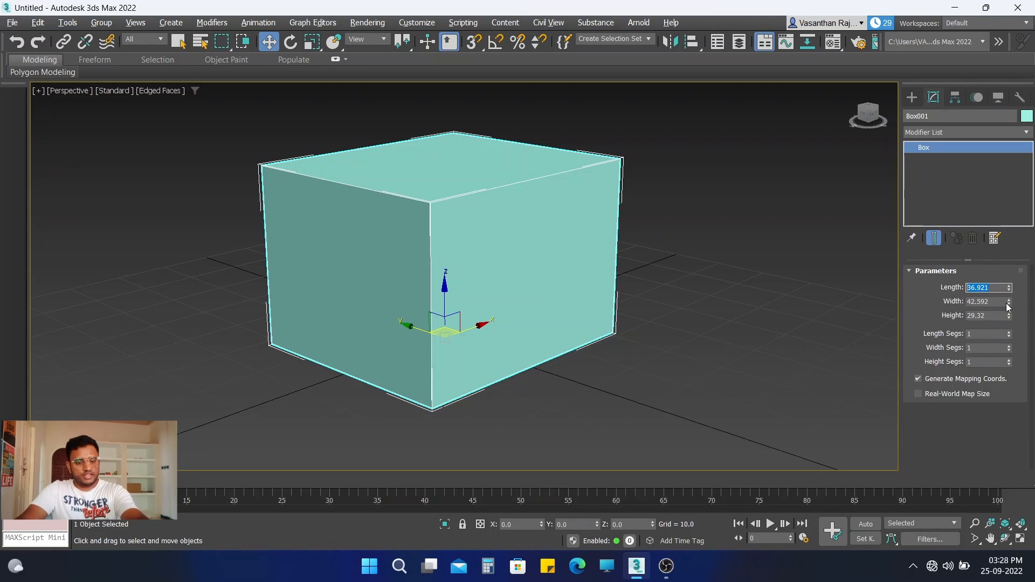
text(25)
key(Tab)
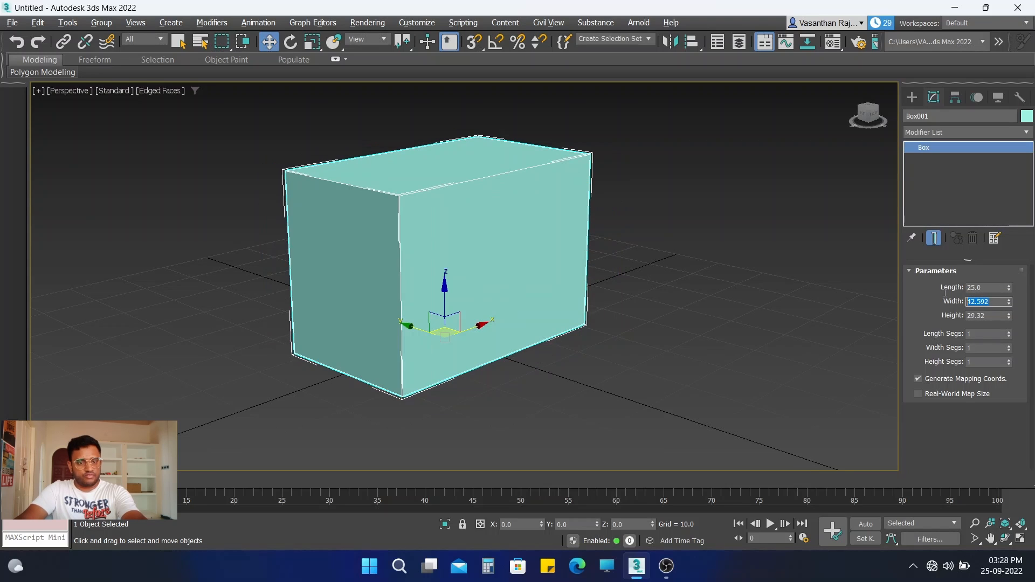
text(25)
key(Tab)
text(25)
- Set the box's length, width and height segments to 4 each
click(971, 333)
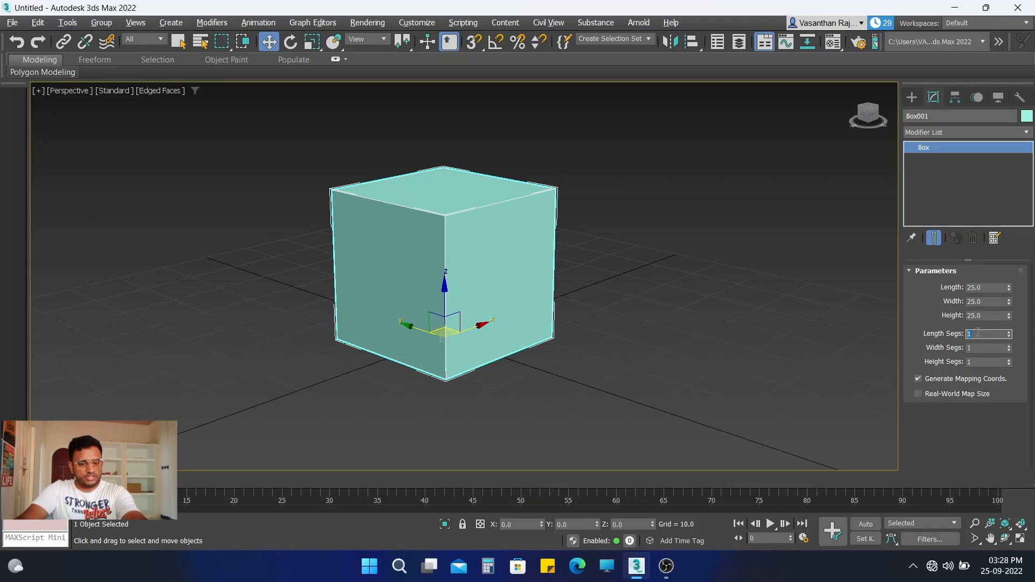
click(983, 347)
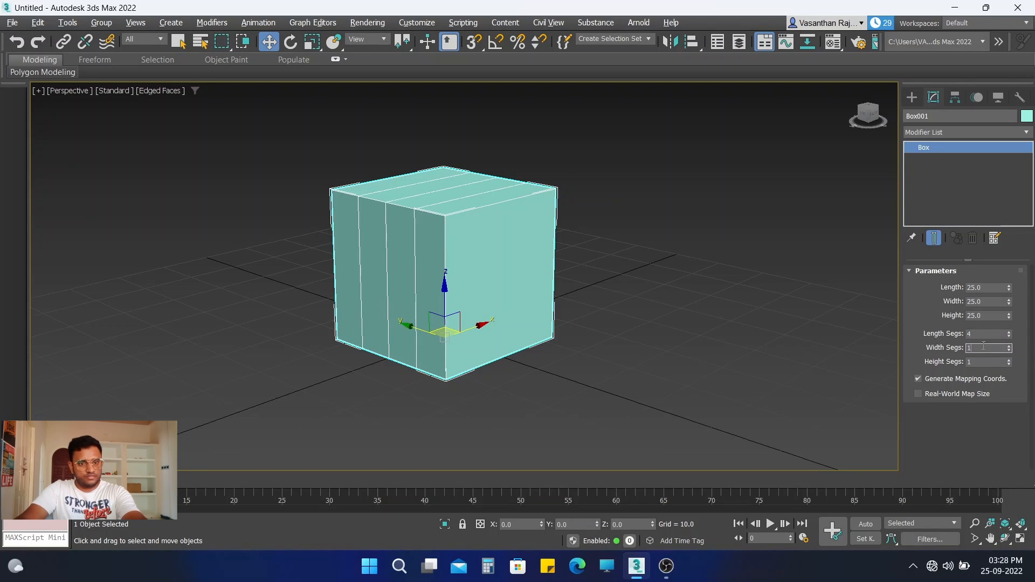
click(979, 362)
text(4)
key(Return)
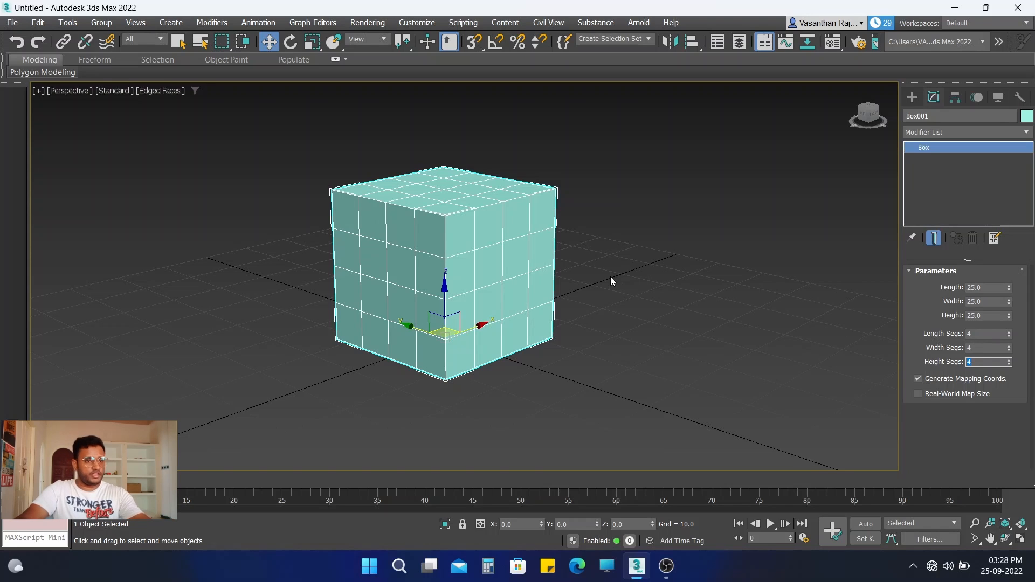
- Convert the segmented box to an Editable Poly
click(489, 242)
right_click(490, 242)
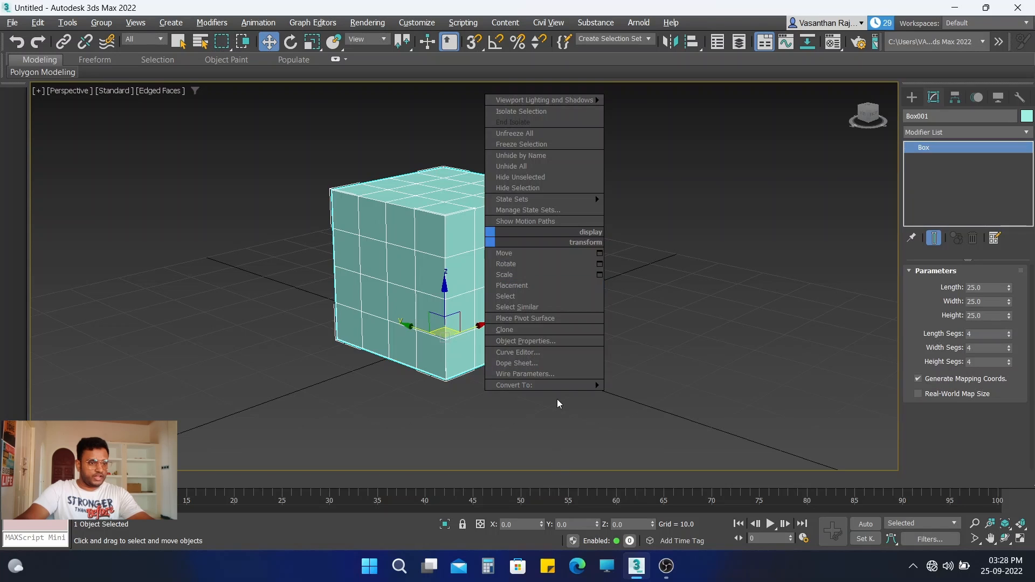
mouse_move(556, 386)
click(645, 395)
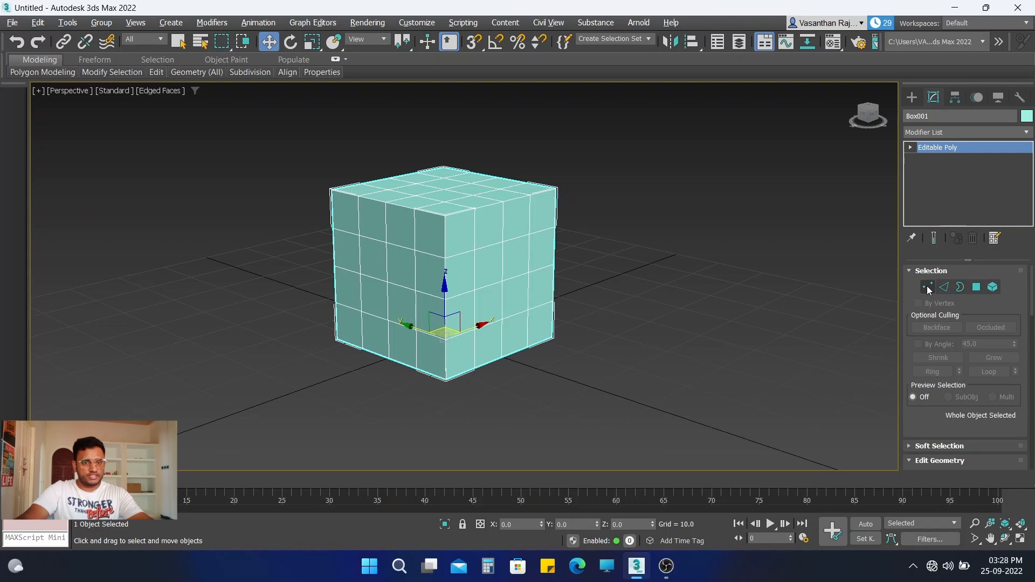
- At Vertex level, select only the second and fourth vertices along the top edge of the cube's front face
click(927, 287)
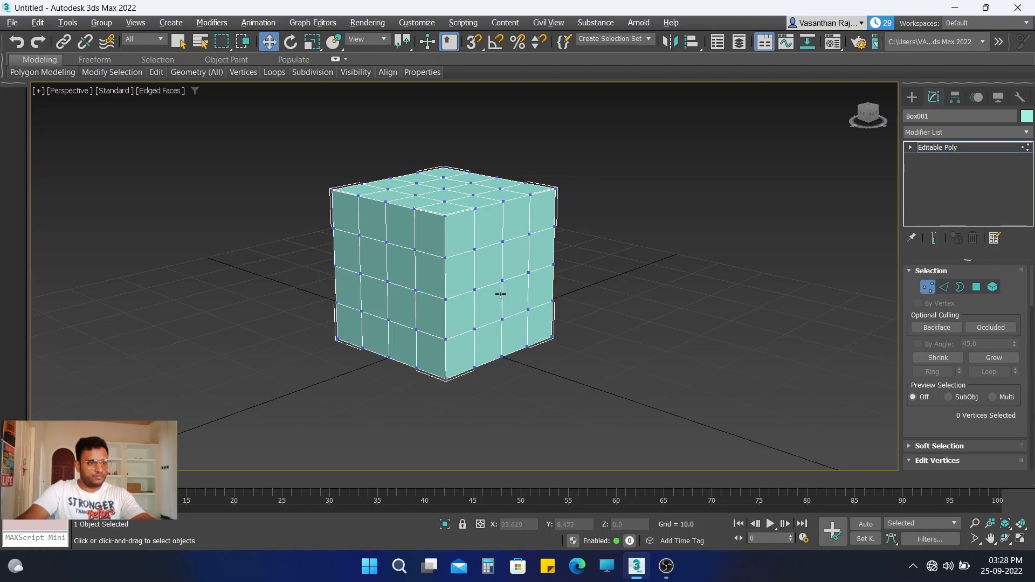
scroll(501, 263, up, 3)
alt+middle_drag(500, 263, 478, 260)
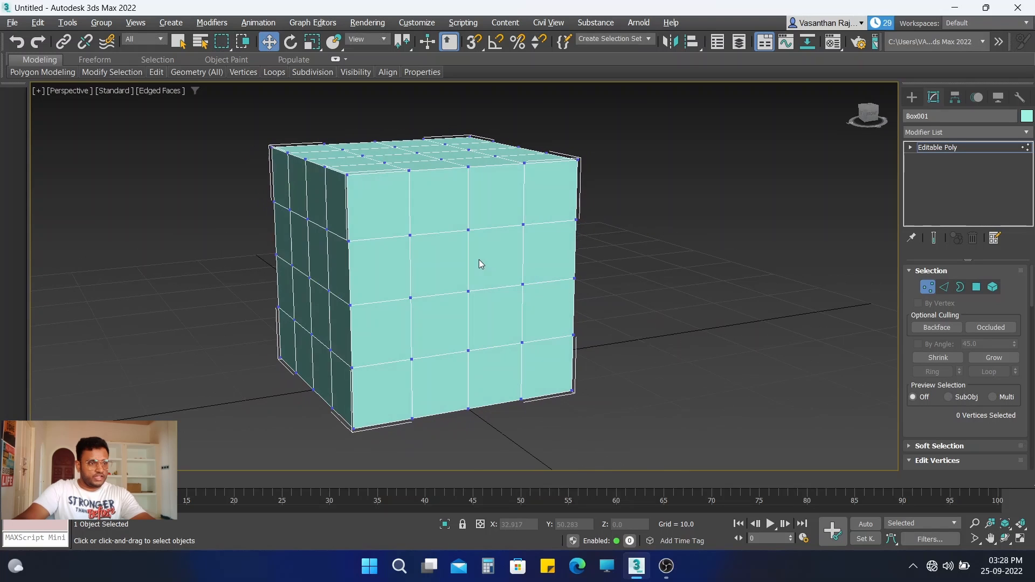
scroll(447, 183, up, 1)
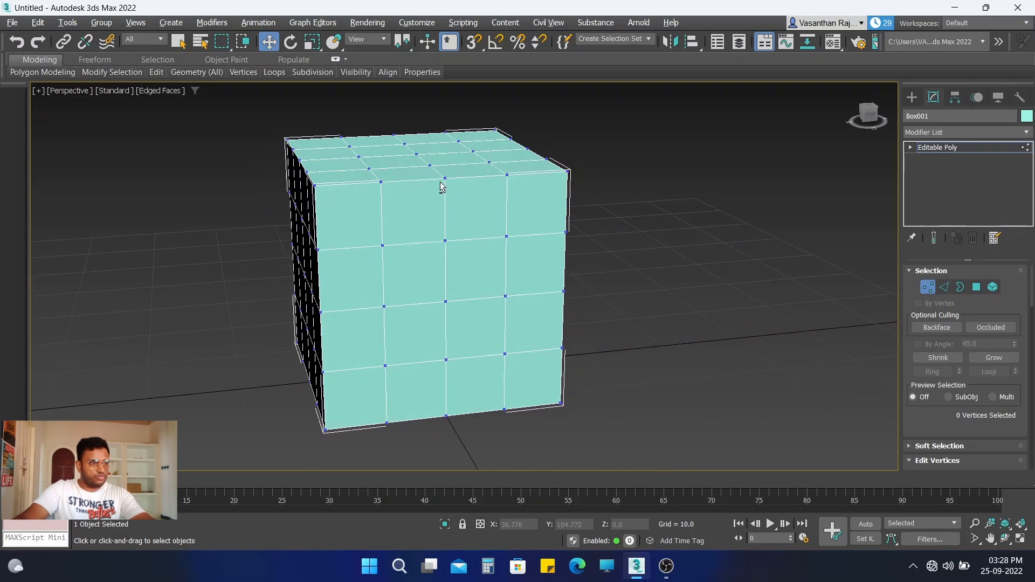
scroll(386, 180, up, 3)
click(375, 183)
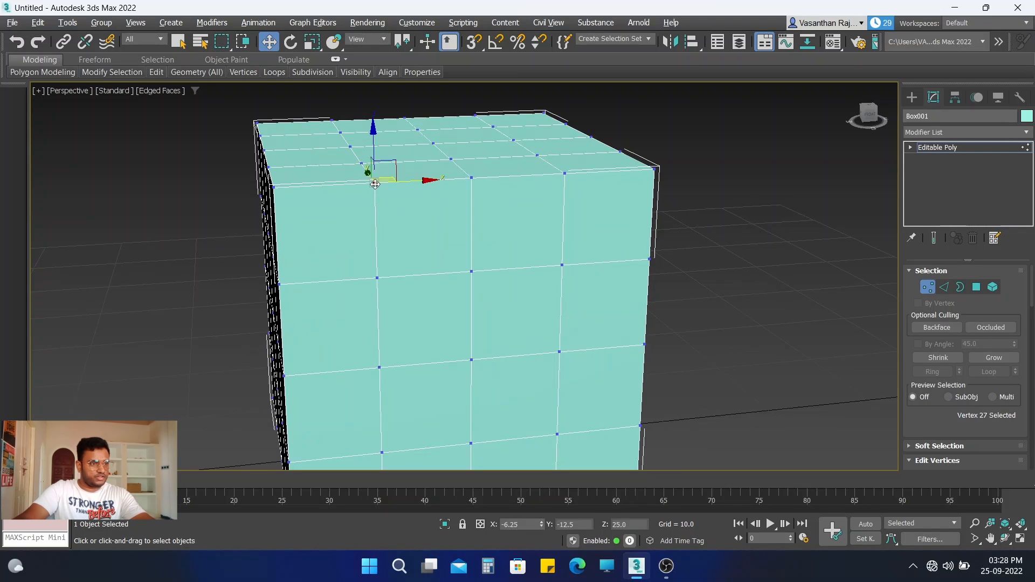
ctrl+click(565, 174)
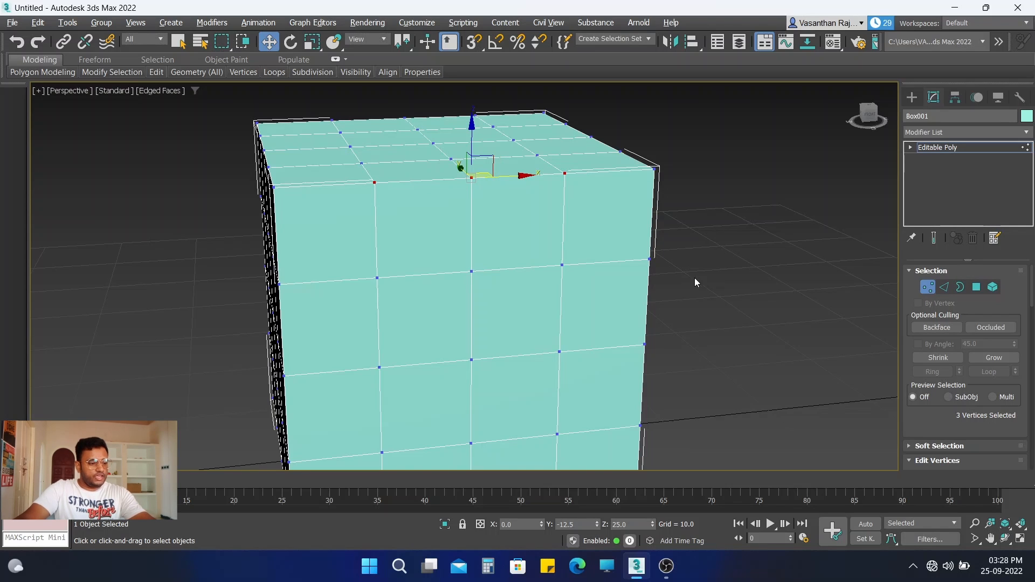
alt+click(472, 178)
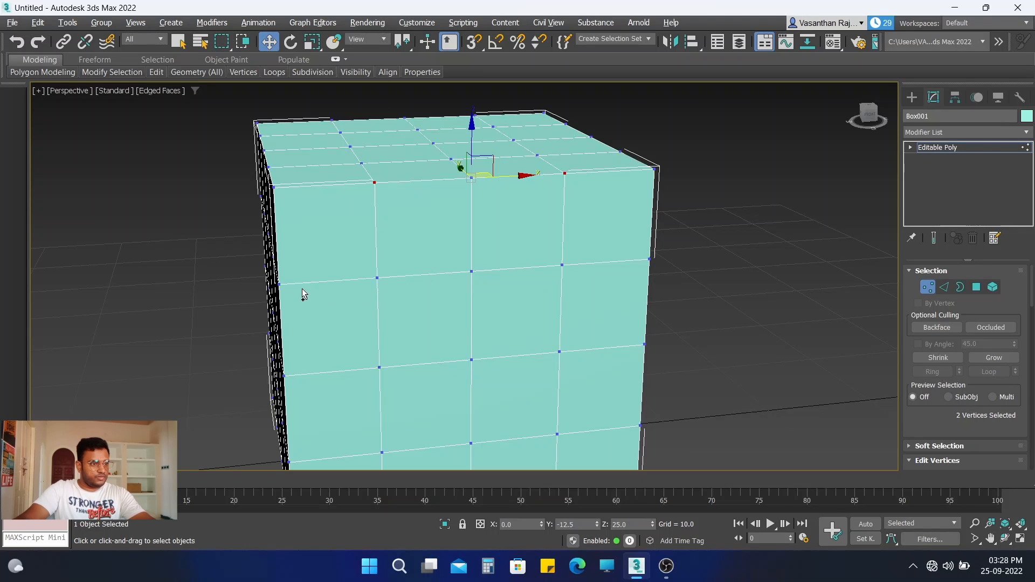
- Add the first, third and fifth vertices of the front face's second row and the second and fourth of its third row to the selection
ctrl+click(279, 284)
ctrl+click(650, 260)
scroll(473, 337, down, 5)
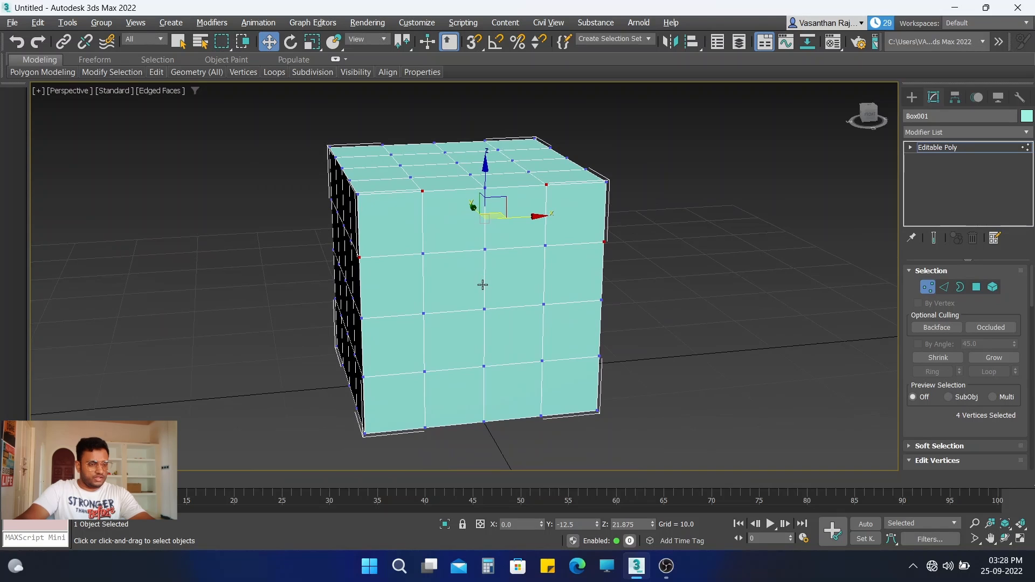
scroll(440, 269, up, 3)
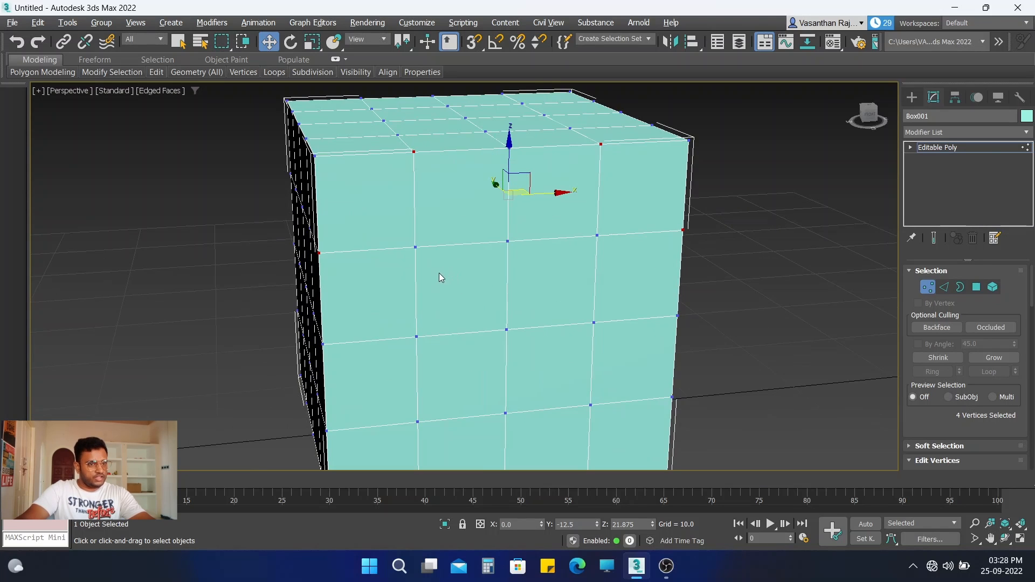
ctrl+click(508, 241)
ctrl+click(416, 336)
ctrl+click(594, 322)
- Add the first, third and fifth vertices of the front face's fourth row and the second and fourth of its bottom edge to the selection
scroll(564, 323, down, 4)
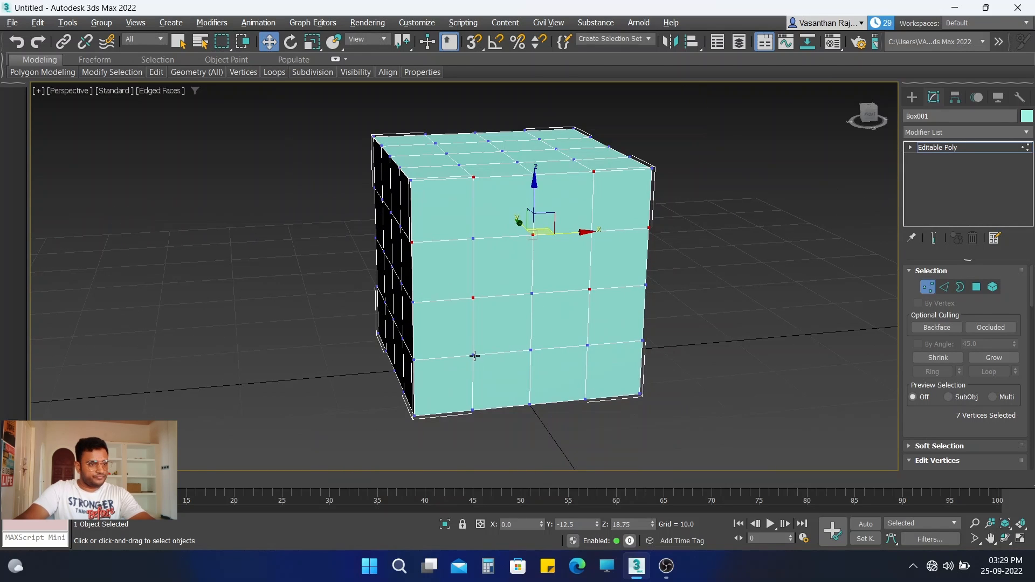
ctrl+click(414, 359)
ctrl+click(531, 350)
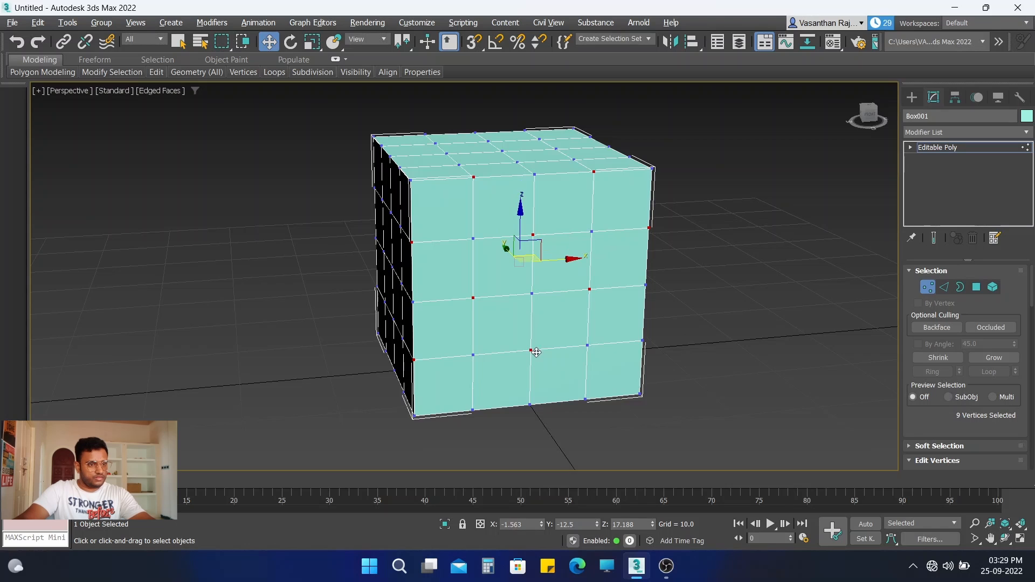
ctrl+click(645, 342)
ctrl+click(586, 400)
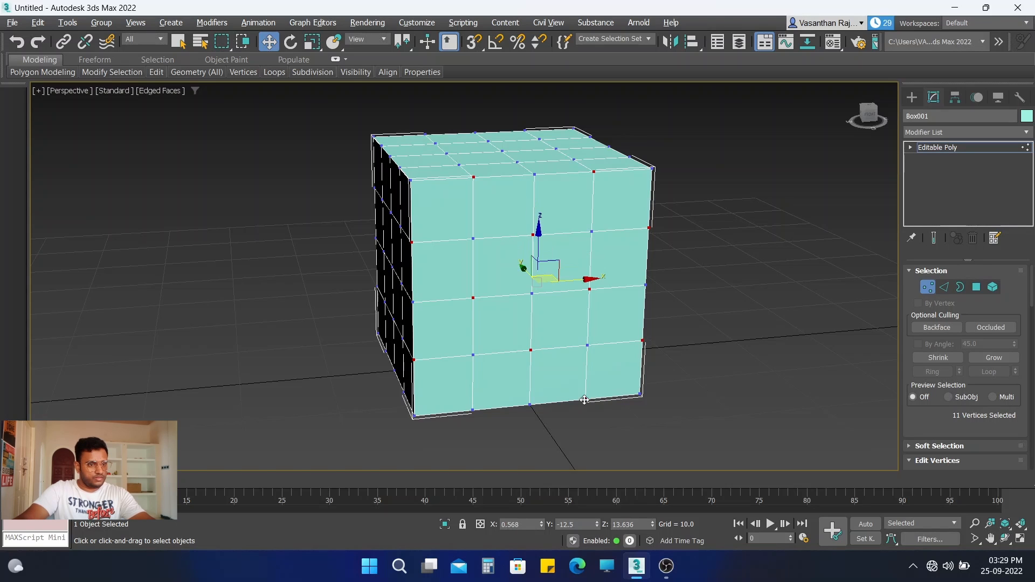
ctrl+click(471, 409)
- On the right side face, add the top edge's second and fourth vertices, the second row's third and fifth, and the third row's second and fourth
alt+middle_drag(630, 407, 527, 338)
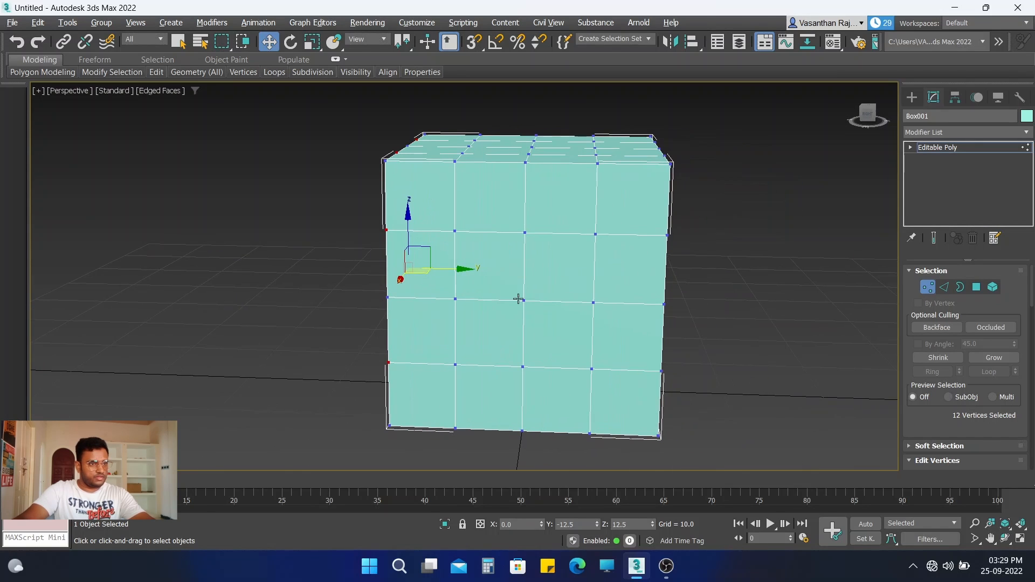
ctrl+click(455, 161)
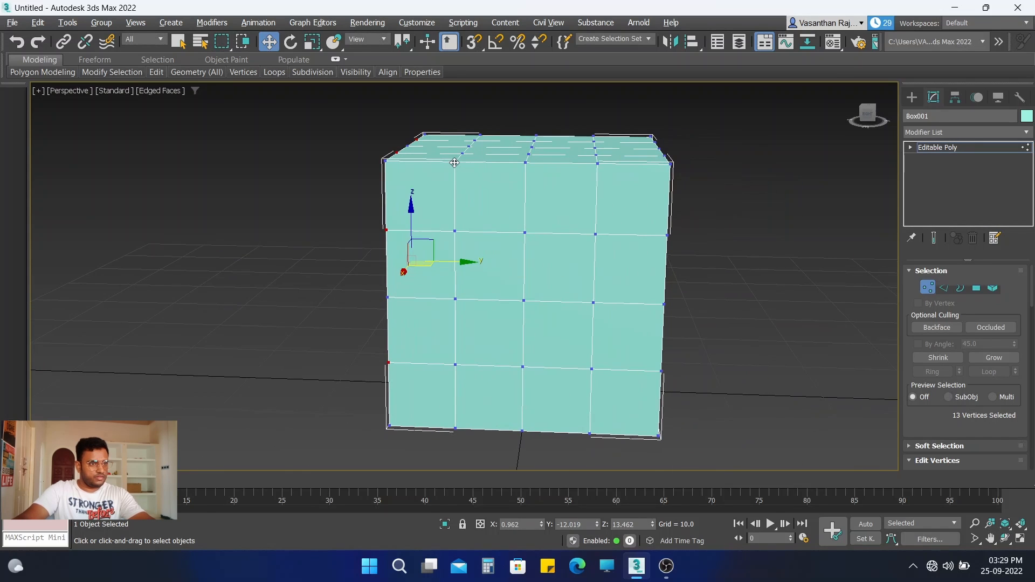
ctrl+click(596, 164)
ctrl+click(528, 235)
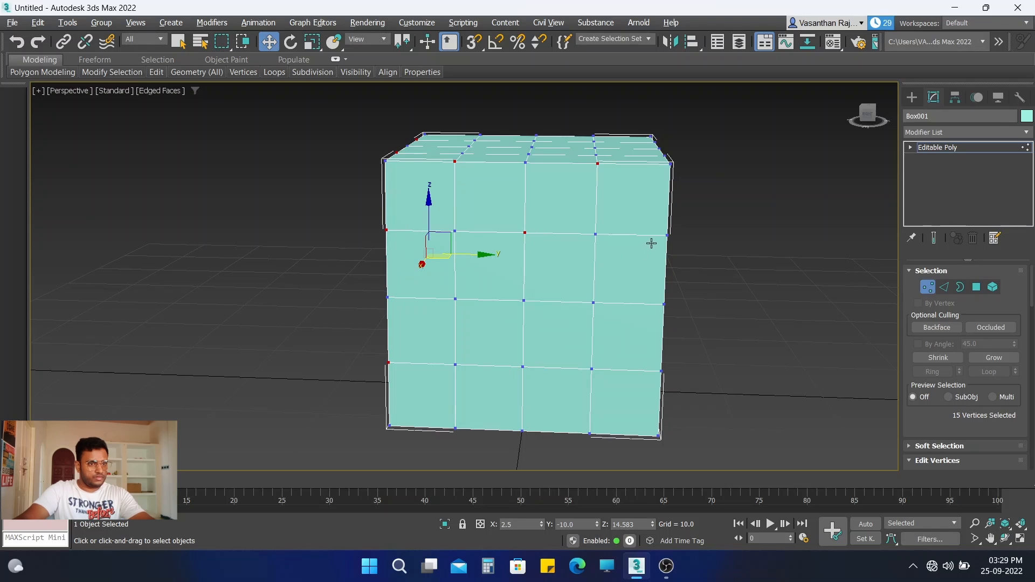
ctrl+click(665, 236)
ctrl+click(456, 298)
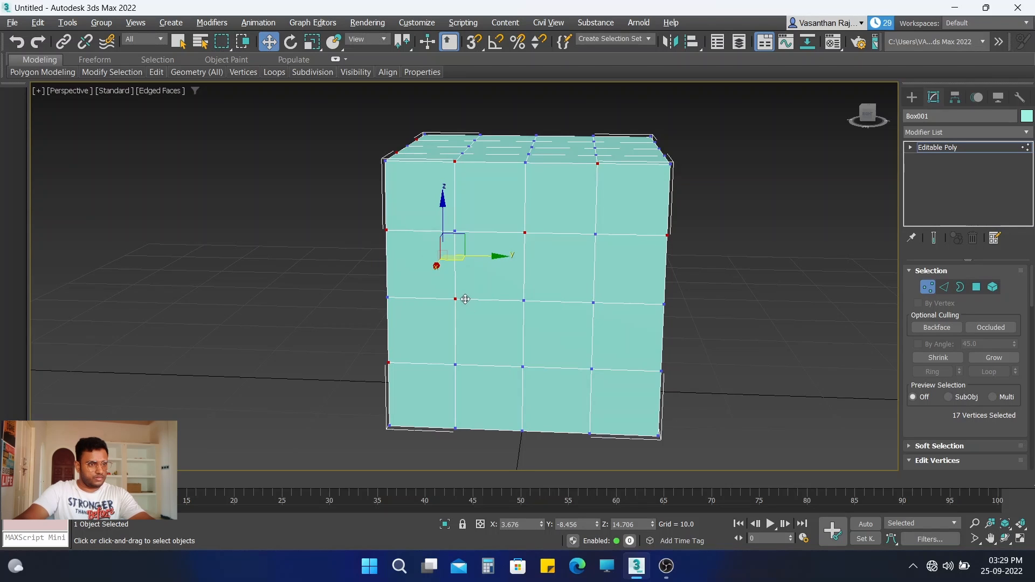
ctrl+click(593, 303)
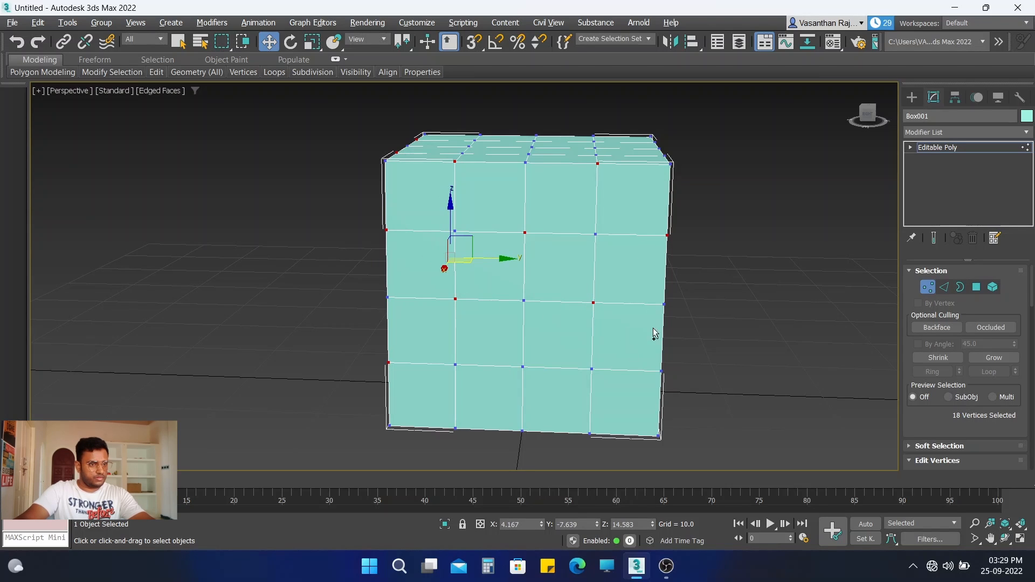
- Add the third and fifth vertices of the right side face's fourth row and the second and fourth of its bottom edge
ctrl+click(523, 366)
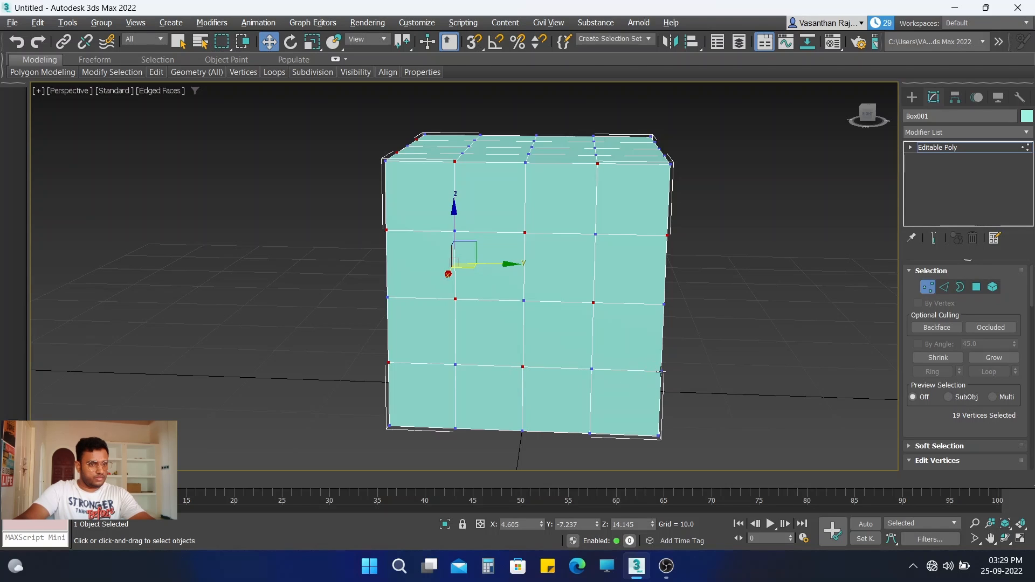
ctrl+click(661, 371)
ctrl+click(455, 429)
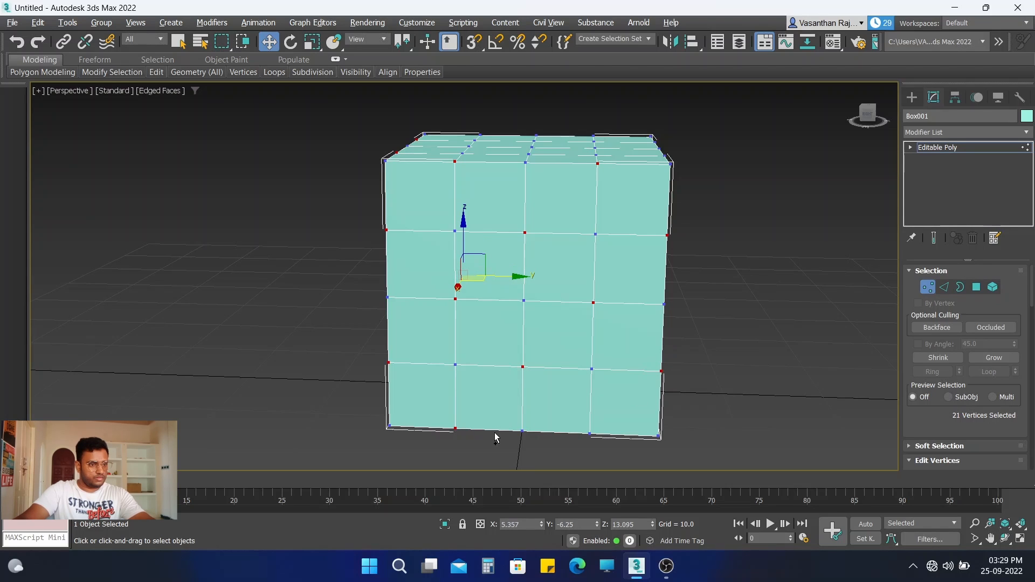
ctrl+click(587, 433)
- On the back face, add the top edge's second and fourth vertices, the second row's third and fifth, and the third row's second and fourth
alt+middle_drag(639, 384, 518, 362)
scroll(618, 371, down, 3)
ctrl+click(432, 225)
ctrl+click(531, 223)
ctrl+click(484, 272)
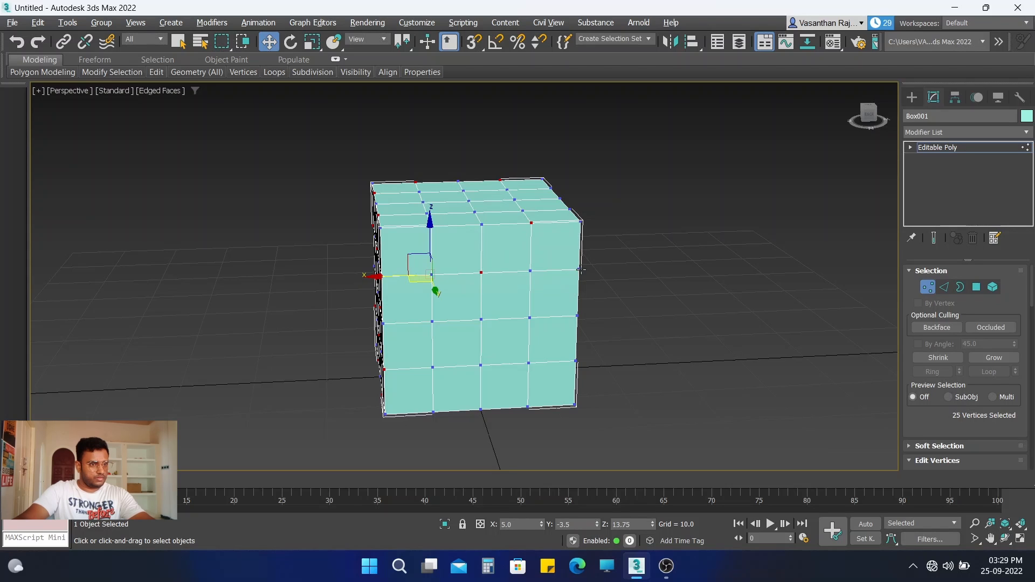
ctrl+click(581, 269)
ctrl+click(432, 322)
ctrl+click(530, 318)
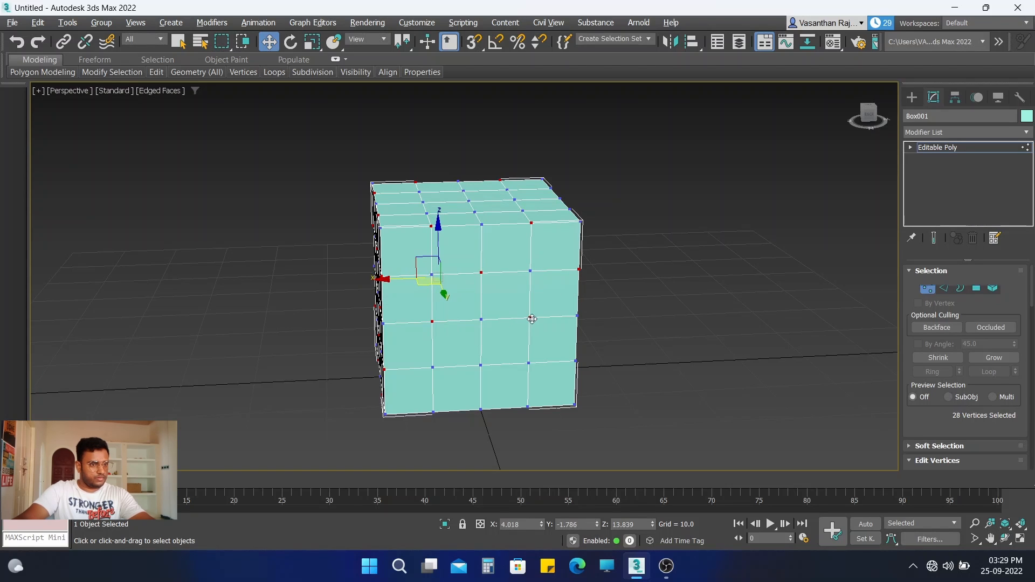
- Add the third and fifth vertices of the back face's fourth row and the second and fourth of its bottom edge
ctrl+click(481, 365)
ctrl+click(575, 360)
ctrl+click(523, 410)
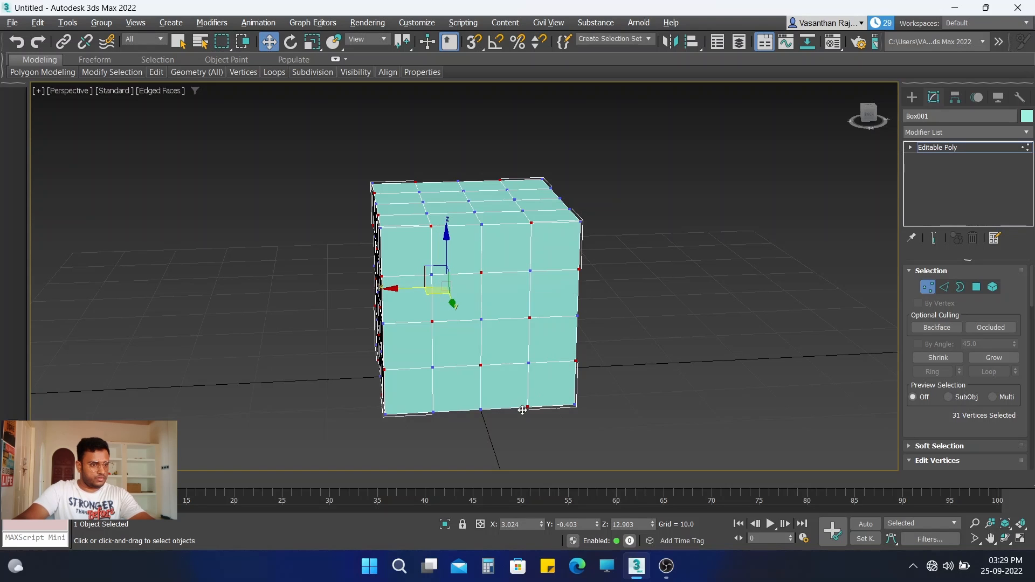
ctrl+click(437, 412)
- On the left side face, add the second and fourth vertices of the top edge and the middle vertex of the second row
alt+middle_drag(605, 387, 505, 384)
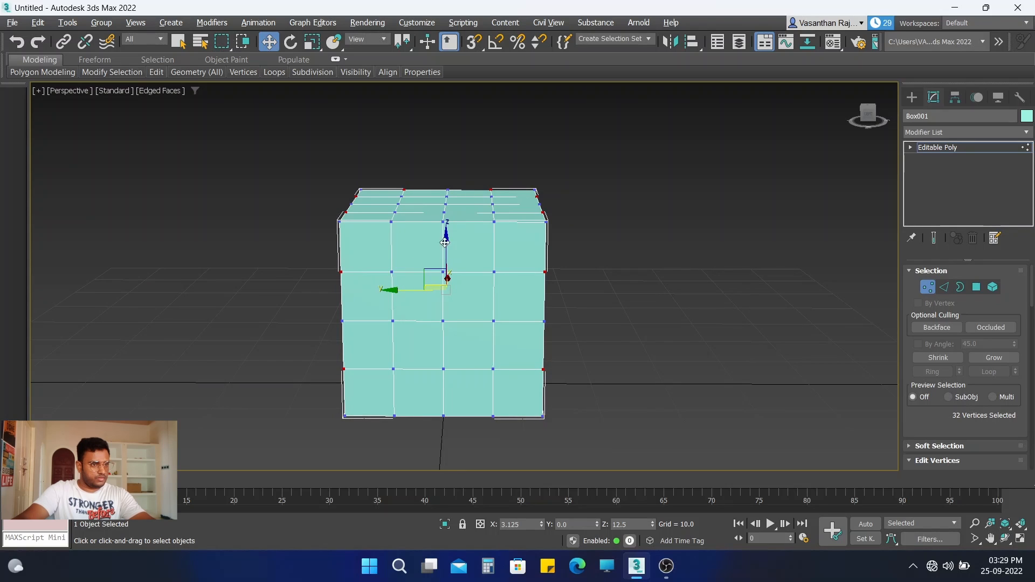
ctrl+click(391, 221)
ctrl+click(493, 220)
scroll(447, 273, up, 5)
ctrl+click(447, 274)
scroll(500, 283, down, 3)
mouse_move(515, 316)
alt+middle_down()
mouse_move(528, 304)
mouse_move(522, 326)
mouse_move(510, 307)
alt+middle_up()
scroll(528, 309, down, 3)
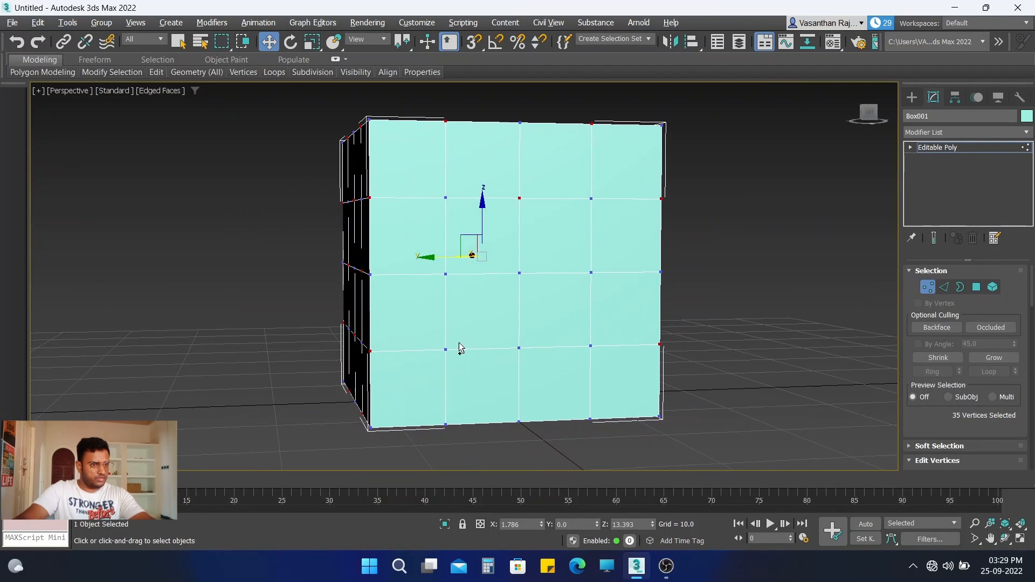
- Add the left side face's third-row second and fourth vertices, fourth-row middle vertex, and bottom-edge second and fourth vertices to the selection
ctrl+click(445, 274)
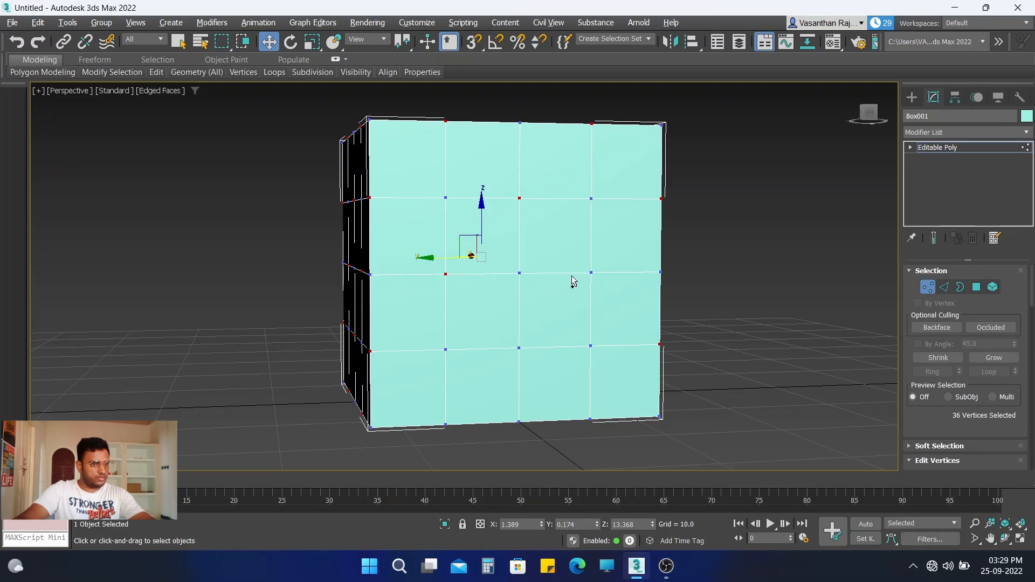
ctrl+click(591, 273)
ctrl+click(520, 346)
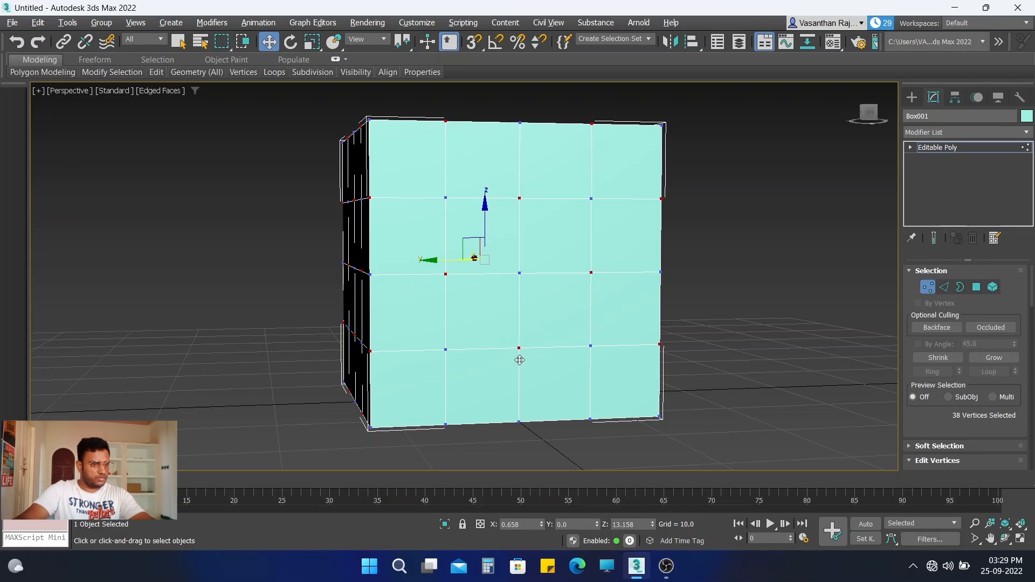
ctrl+click(445, 426)
ctrl+click(587, 419)
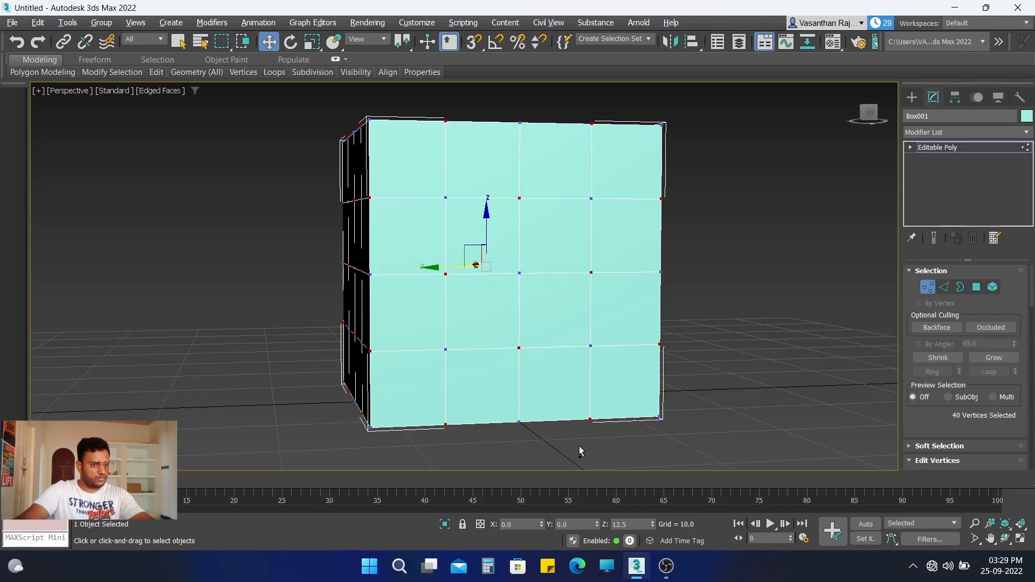
- On the cube's bottom face, add the four interior vertices directly adjacent to the centre vertex to the selection
alt+middle_drag(580, 448, 624, 347)
alt+middle_drag(538, 339, 593, 370)
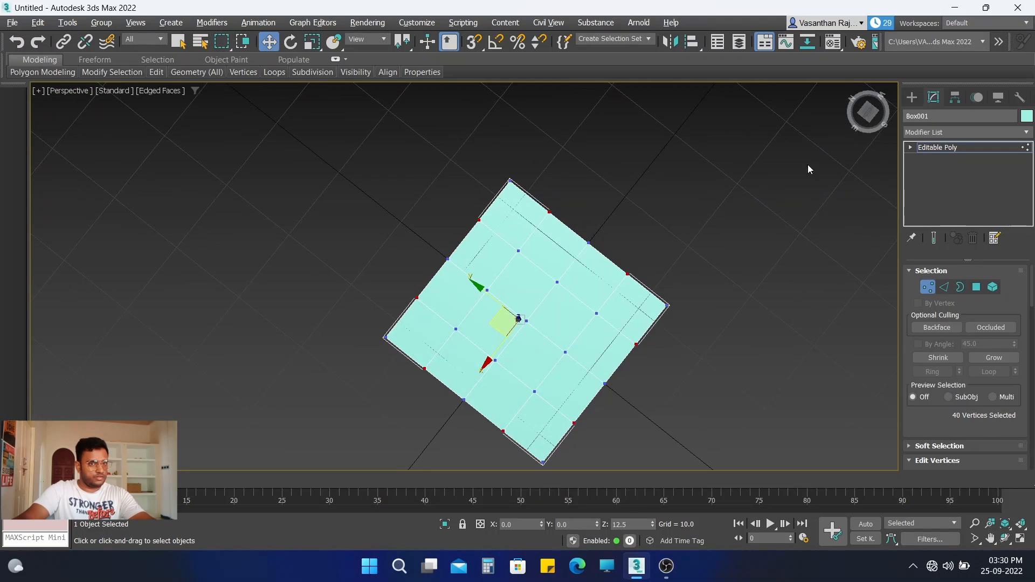
drag(848, 119, 858, 131)
scroll(509, 331, up, 3)
middle_drag(523, 311, 481, 252)
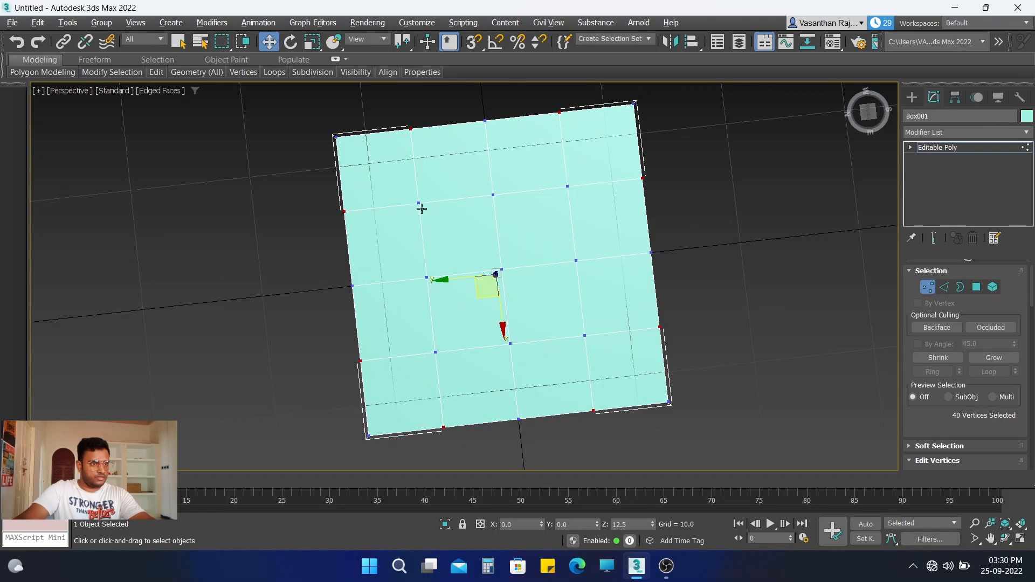
ctrl+click(493, 195)
ctrl+click(426, 278)
ctrl+click(512, 342)
- Add the four interior vertices adjacent to the top face's centre vertex to the selection and restore the default home view
scroll(577, 331, down, 2)
alt+middle_drag(574, 257, 584, 439)
key(F8)
scroll(534, 203, up, 2)
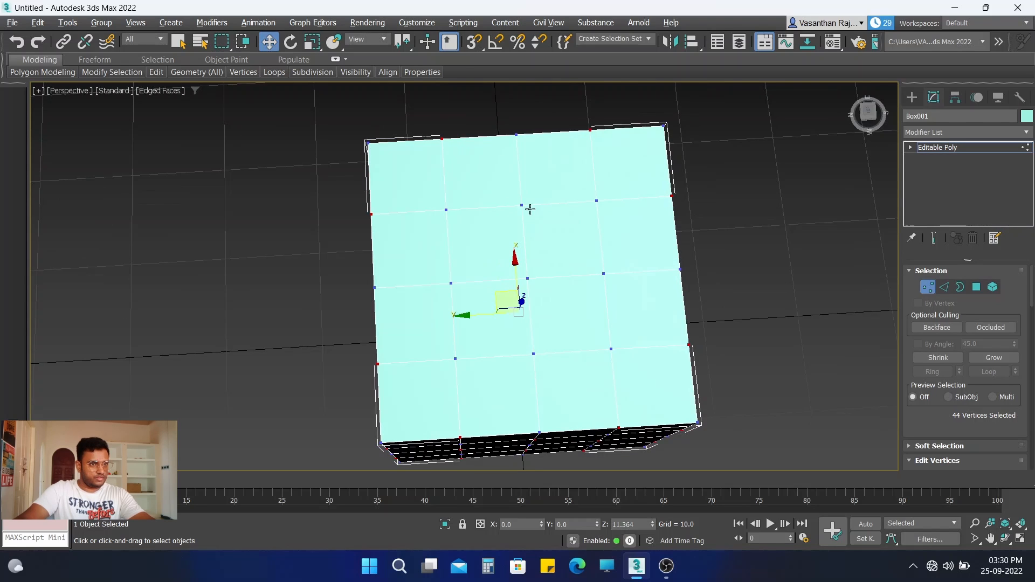
ctrl+click(523, 206)
ctrl+click(451, 284)
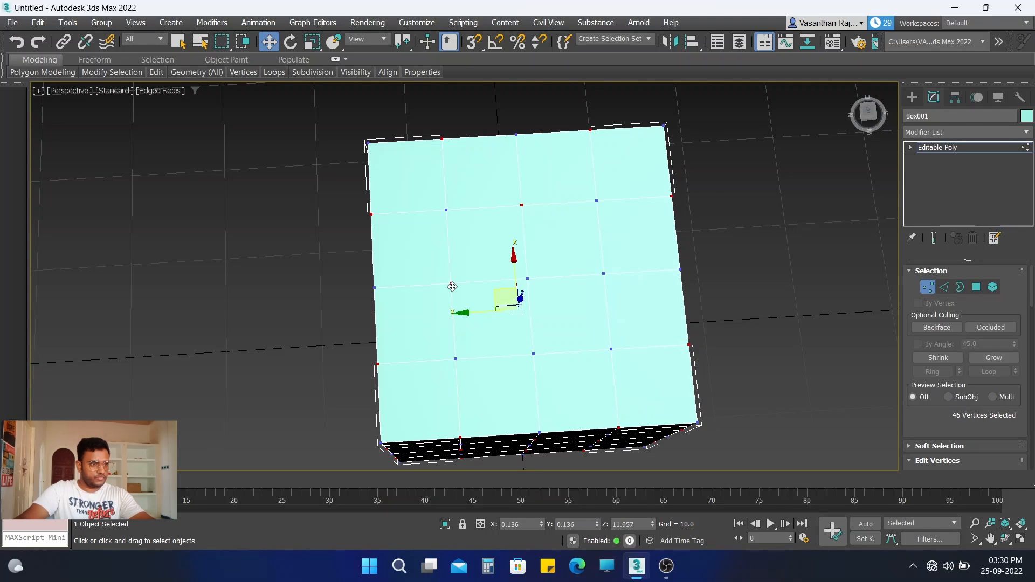
ctrl+click(604, 274)
ctrl+click(533, 355)
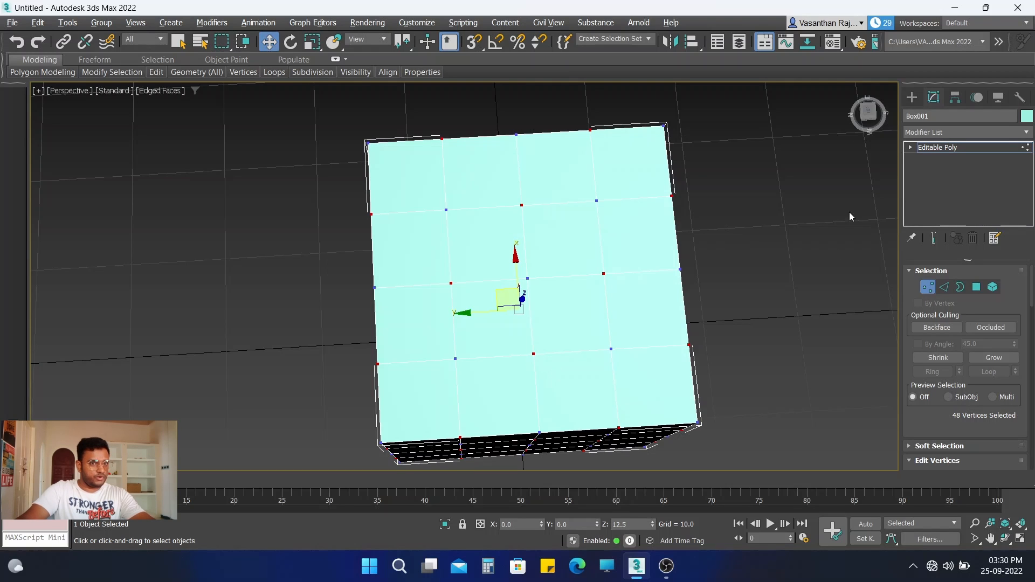
click(853, 88)
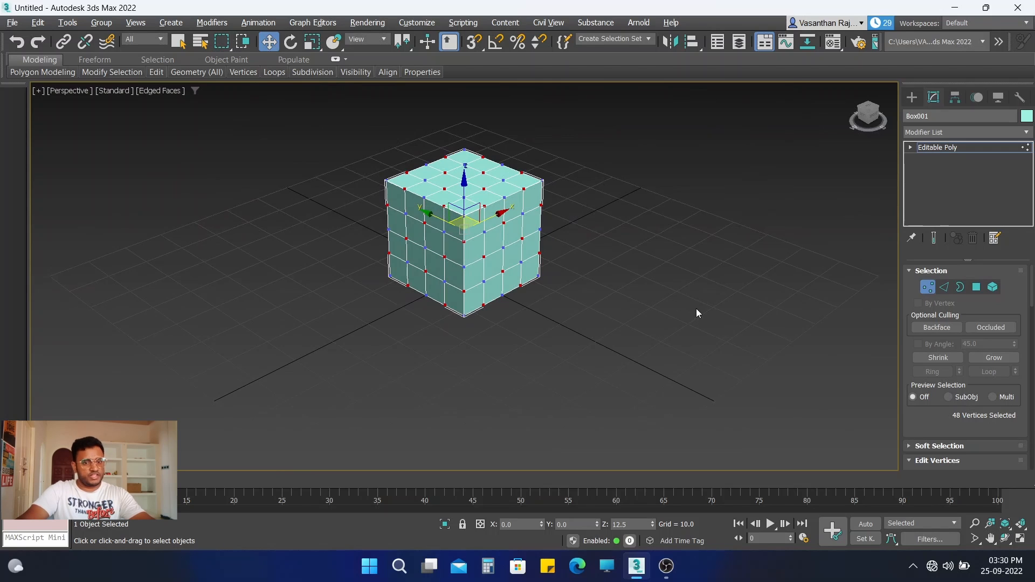
click(943, 131)
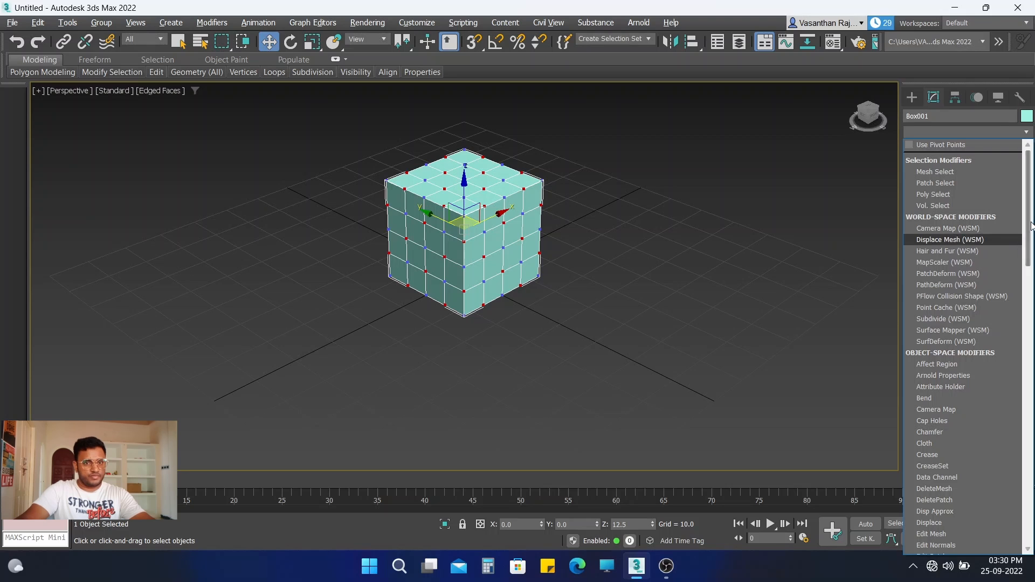
drag(1028, 226, 1028, 430)
scroll(984, 322, down, 8)
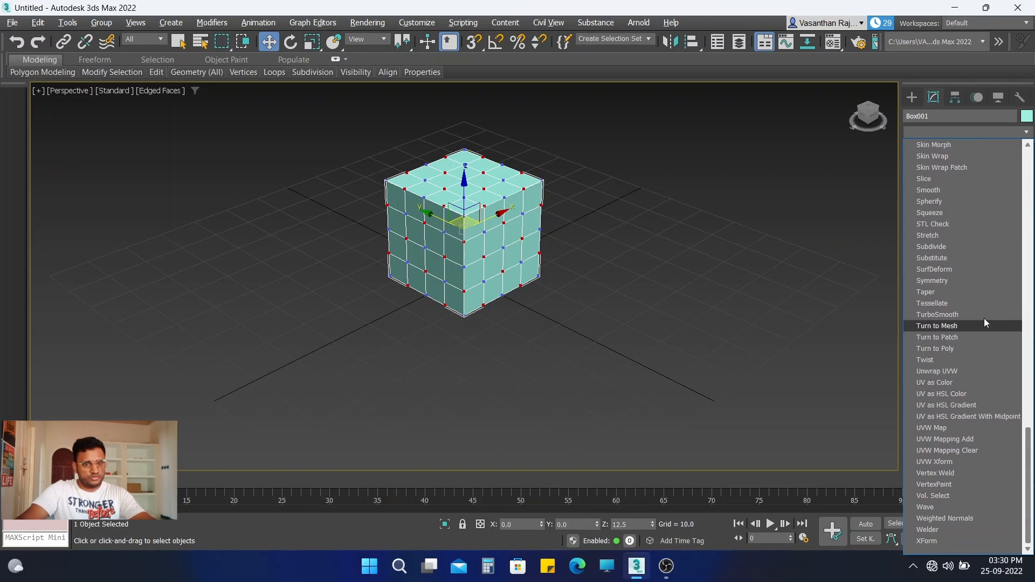
click(959, 314)
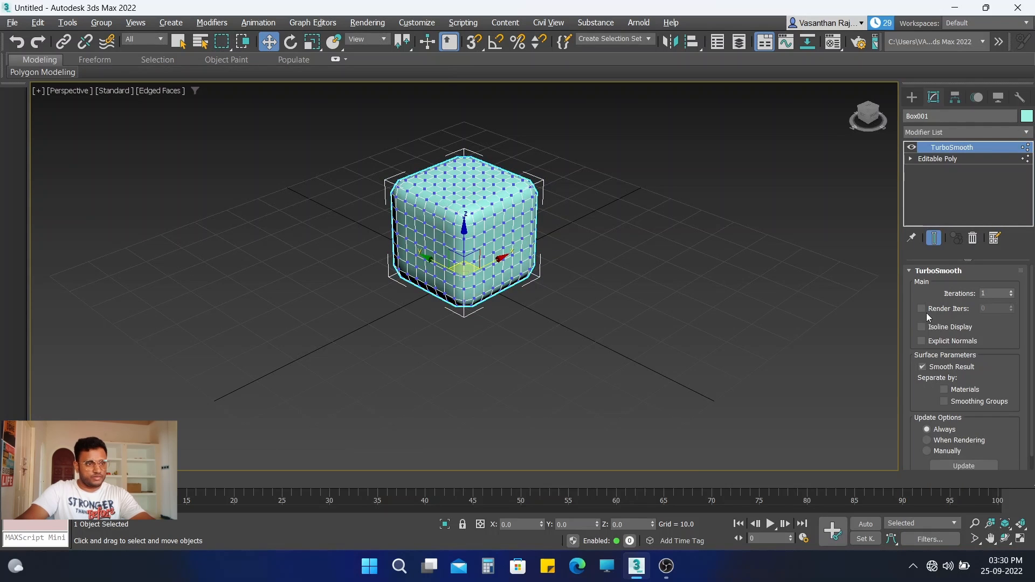
key(ctrl+z)
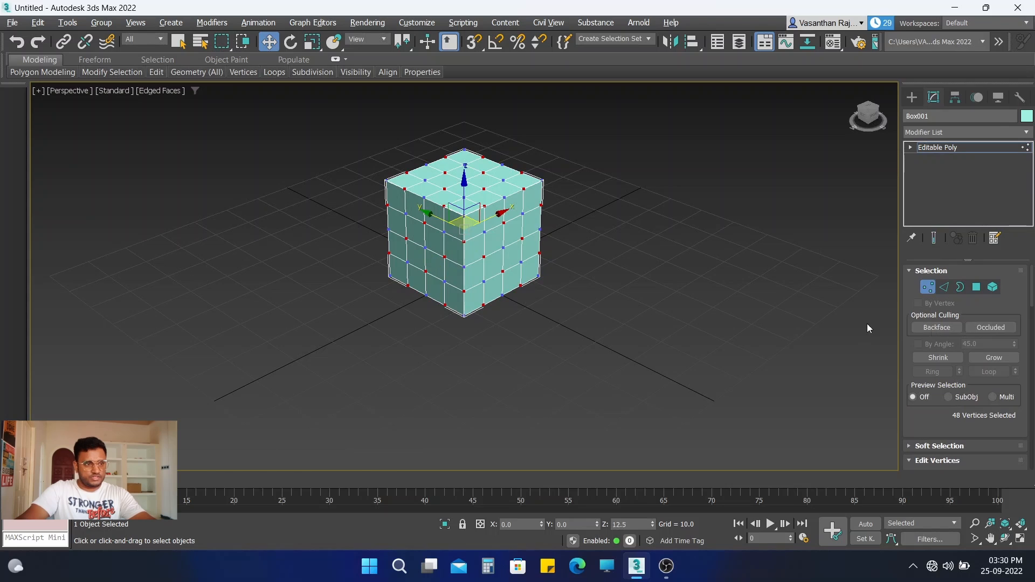
- Connect the selected vertices with diagonal edges and apply a TurboSmooth modifier to the cube
scroll(965, 377, down, 5)
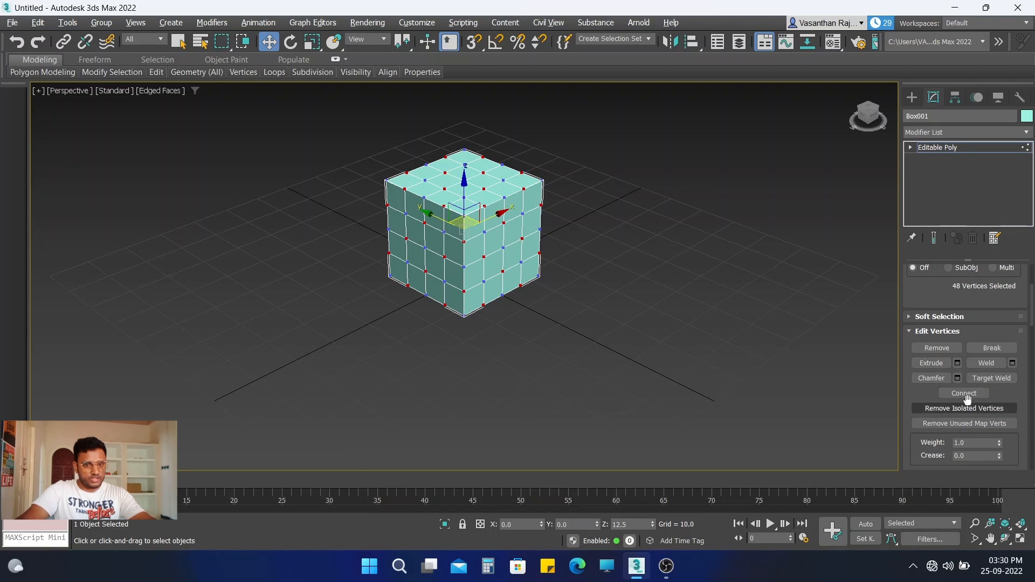
click(969, 394)
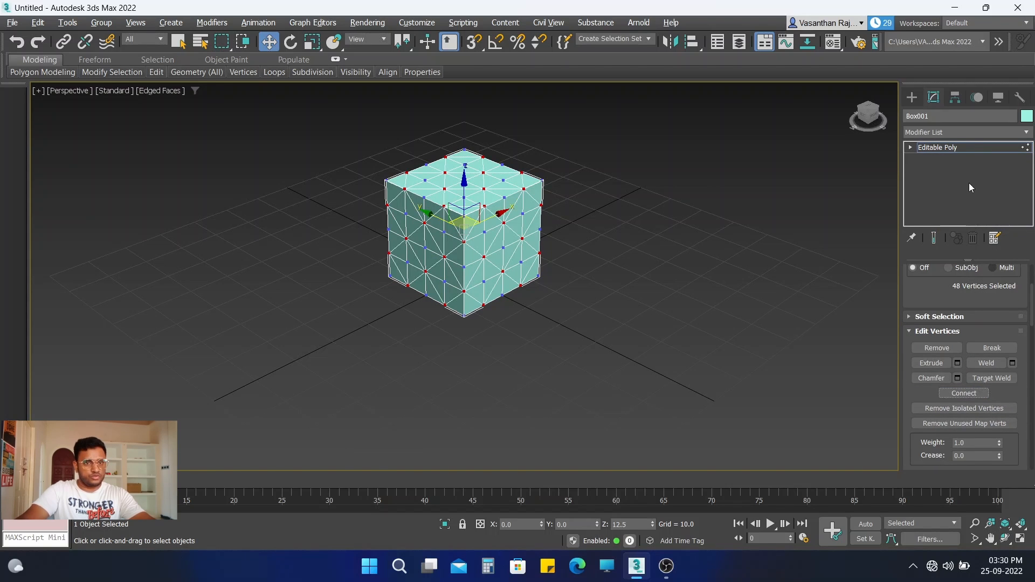
click(969, 131)
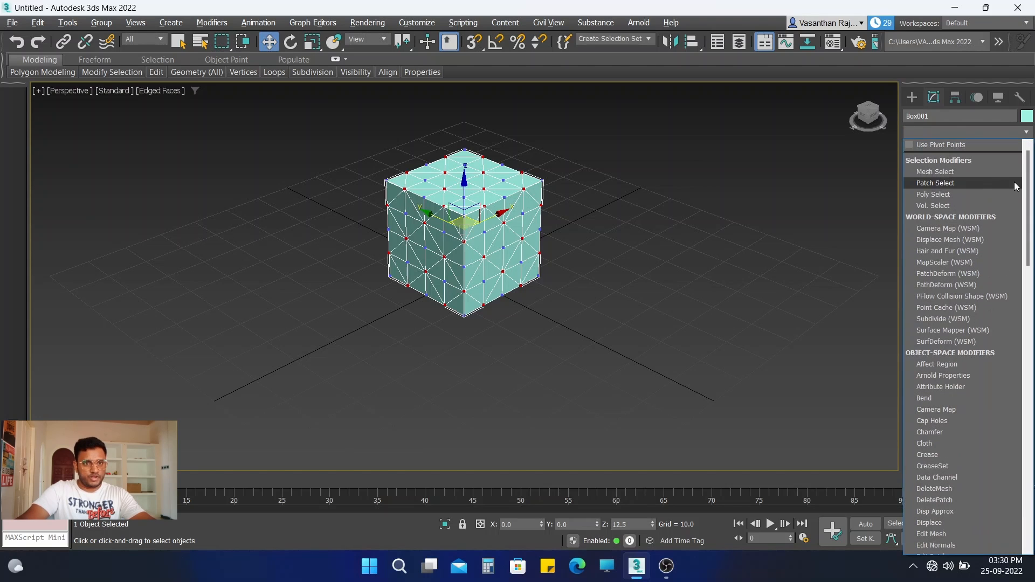
drag(1029, 176, 1029, 444)
click(956, 338)
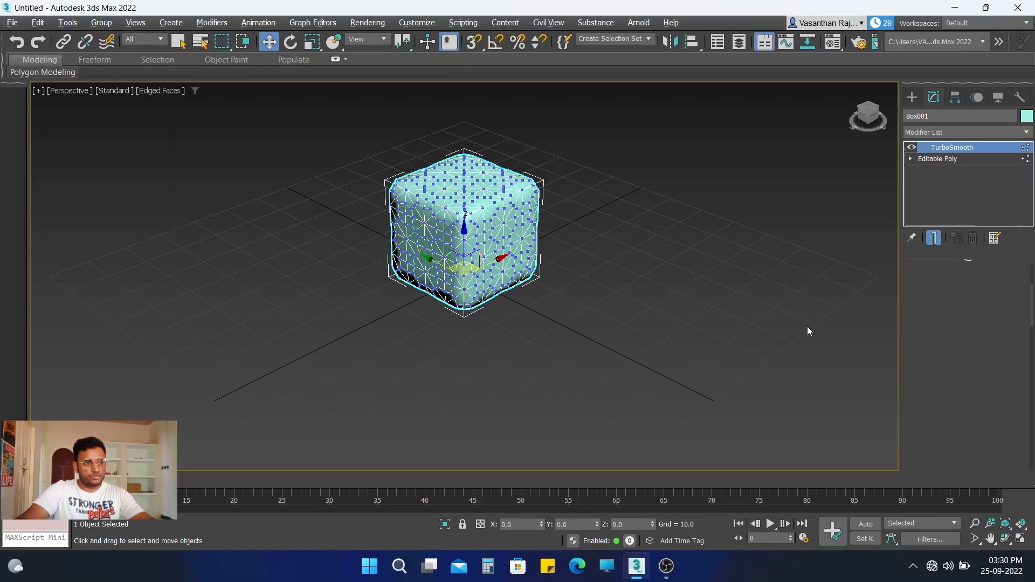
alt+middle_drag(570, 294, 507, 251)
scroll(508, 251, up, 3)
middle_drag(423, 219, 514, 327)
scroll(514, 326, up, 2)
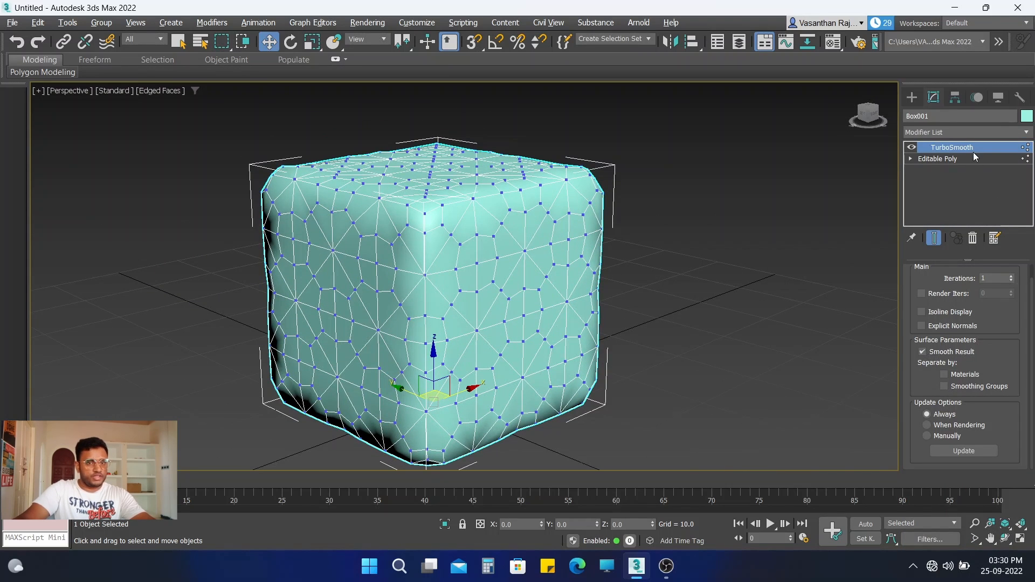
- Return to the Editable Poly's Vertex level beneath the TurboSmooth modifier
click(955, 158)
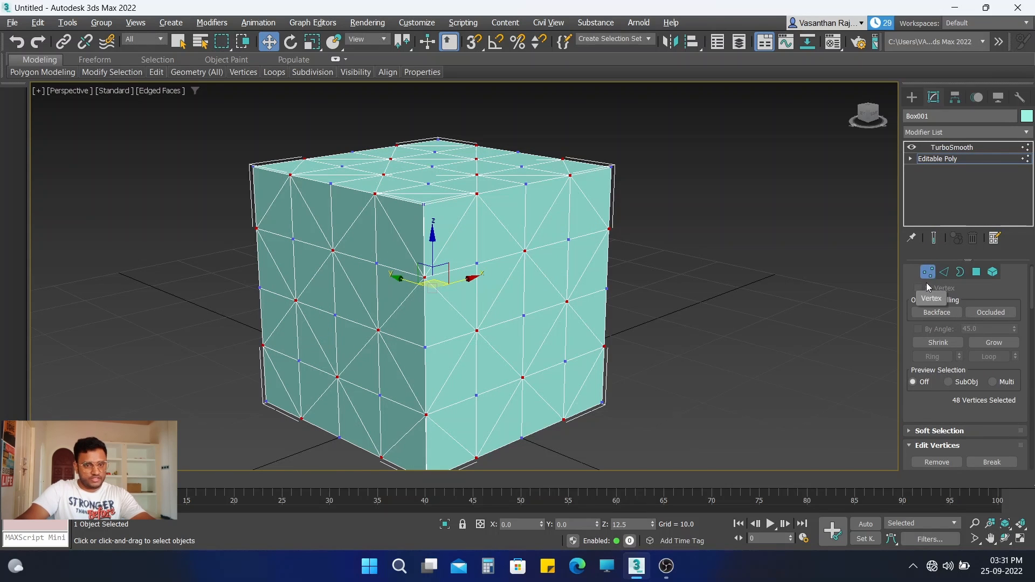
scroll(624, 301, down, 3)
scroll(624, 301, up, 2)
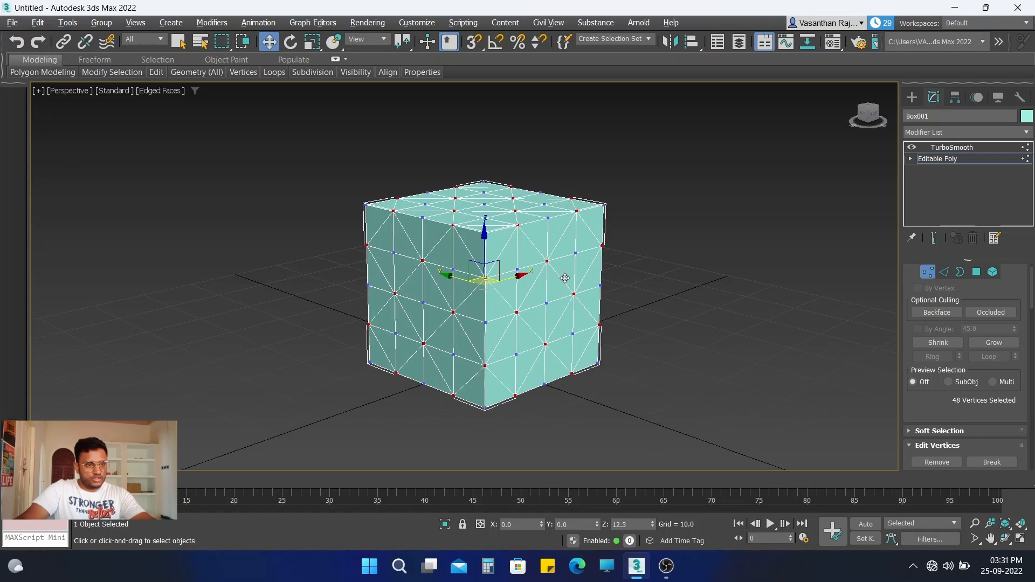
- Set the TurboSmooth modifier's iterations to 2
scroll(933, 361, down, 3)
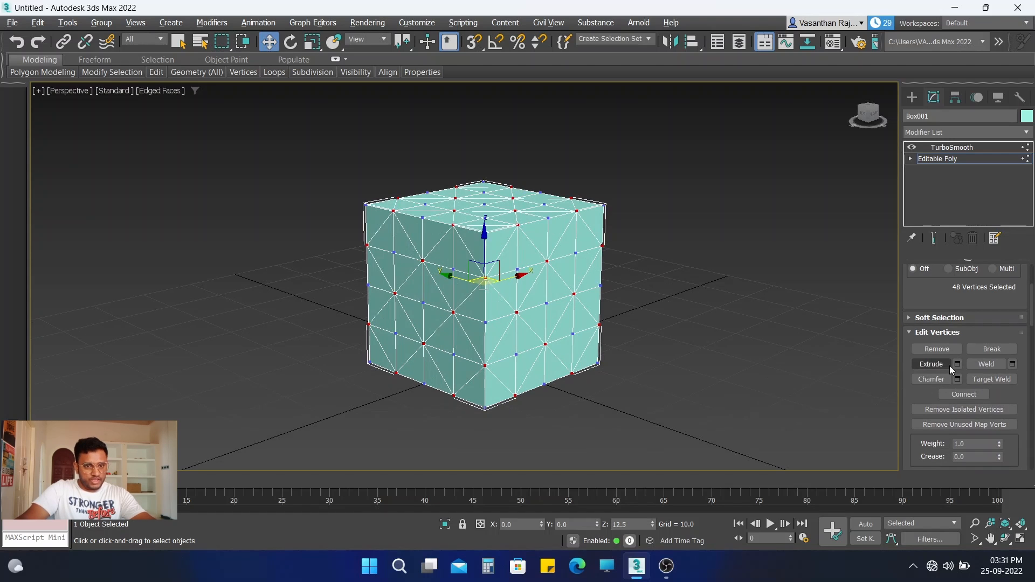
click(958, 364)
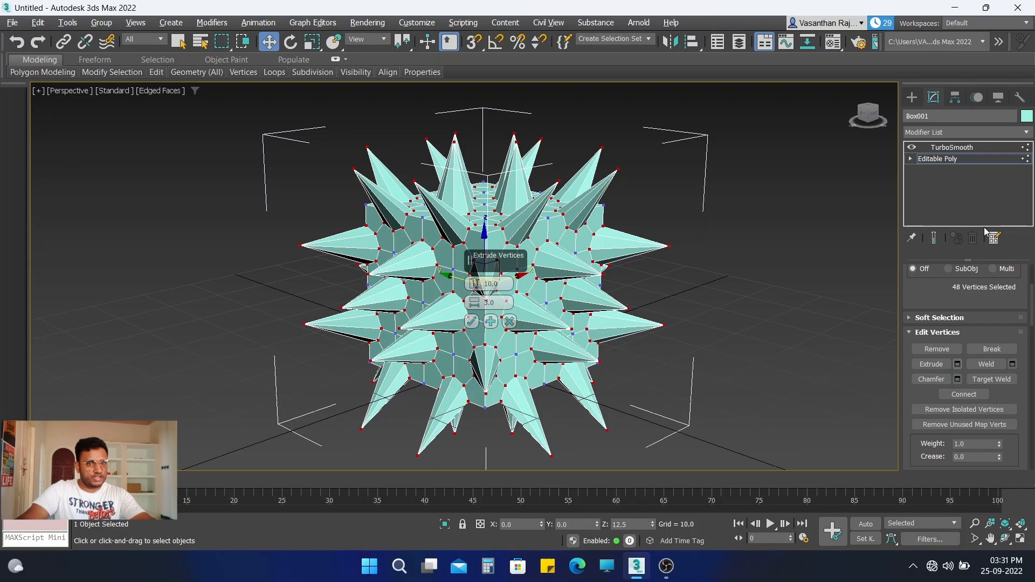
click(944, 149)
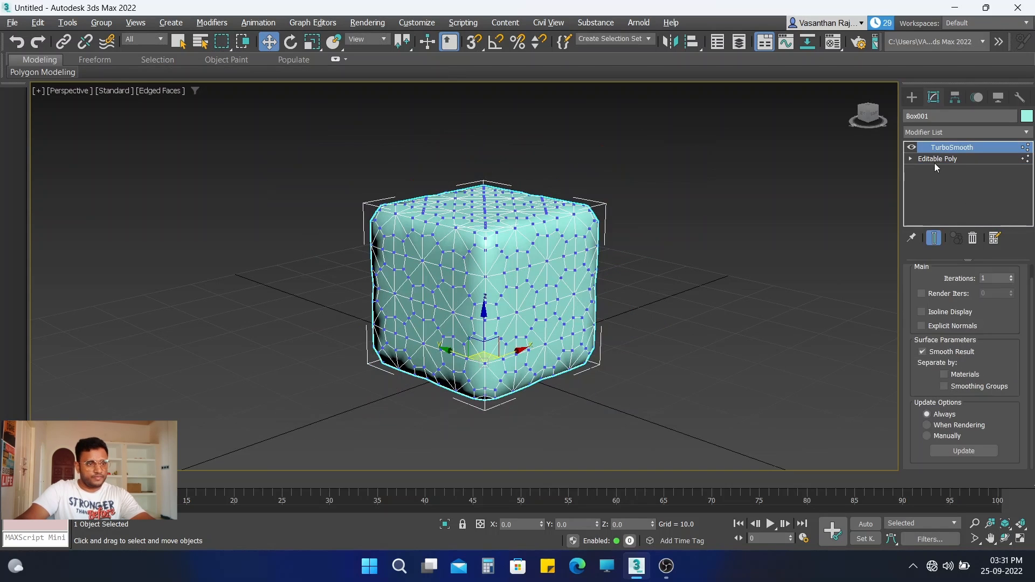
double_click(994, 278)
text(2)
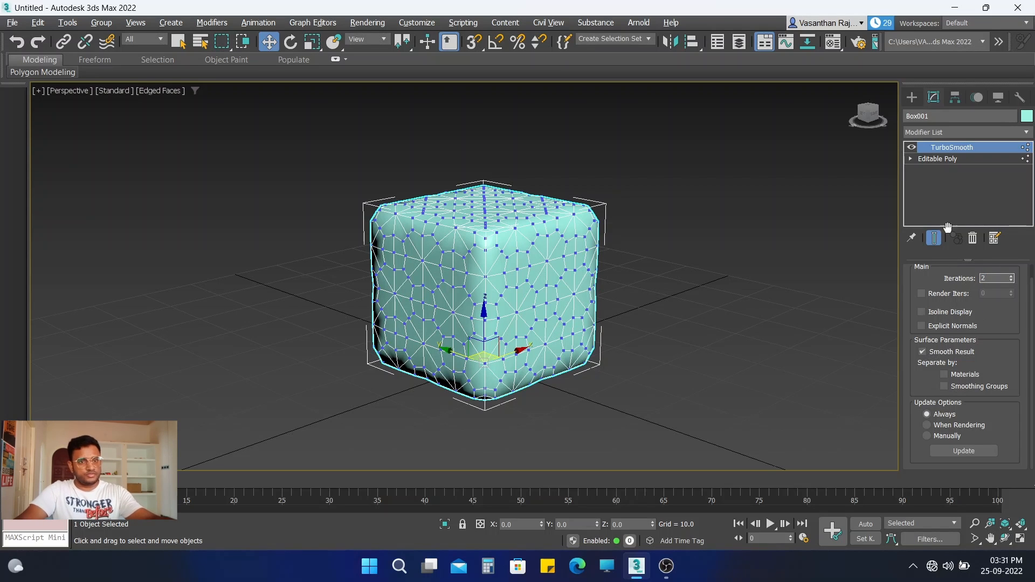
- Extrude the Editable Poly's selected vertices inward with a height of -6 and a width of 0.6
click(950, 157)
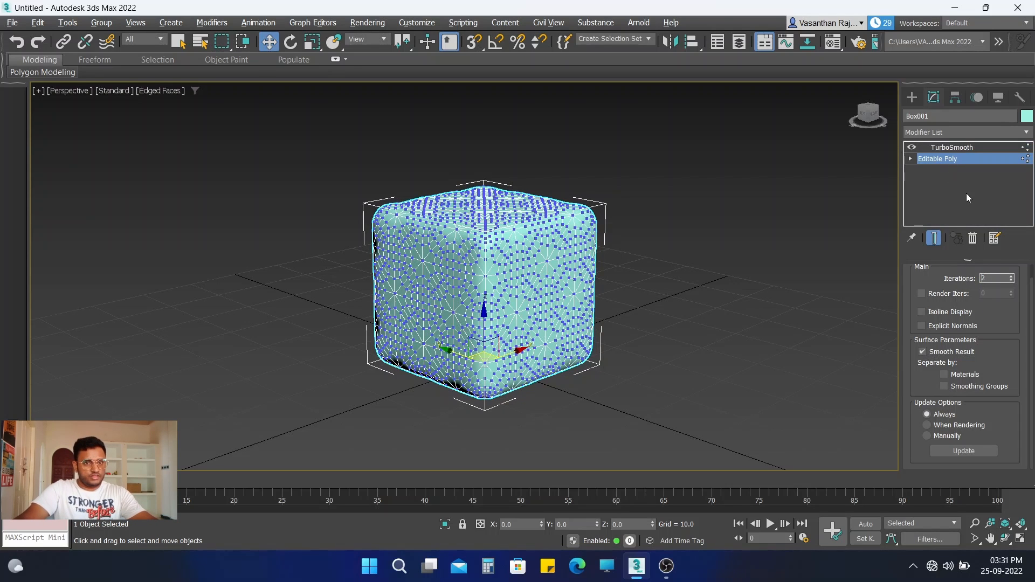
key(1)
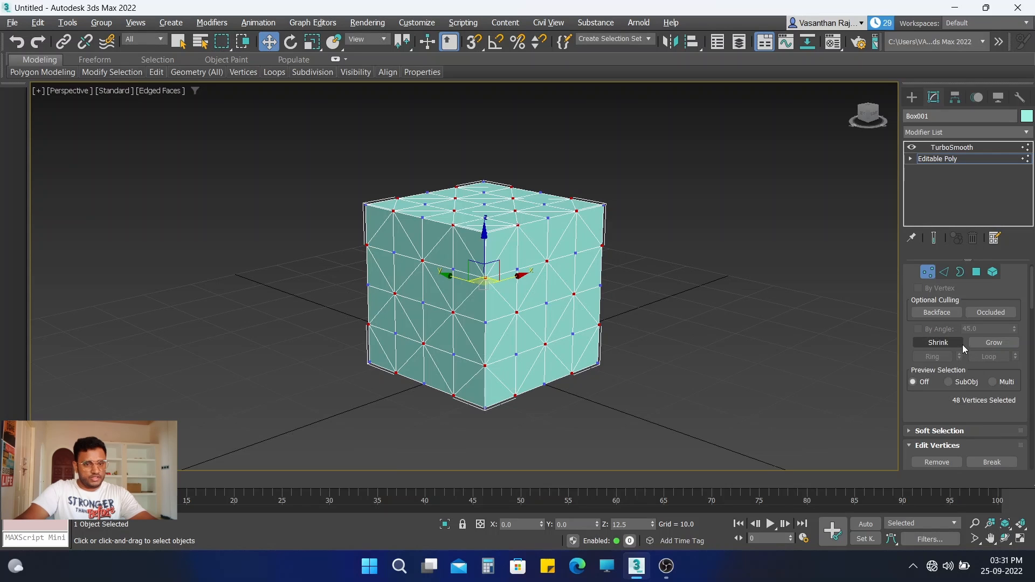
scroll(962, 359, down, 3)
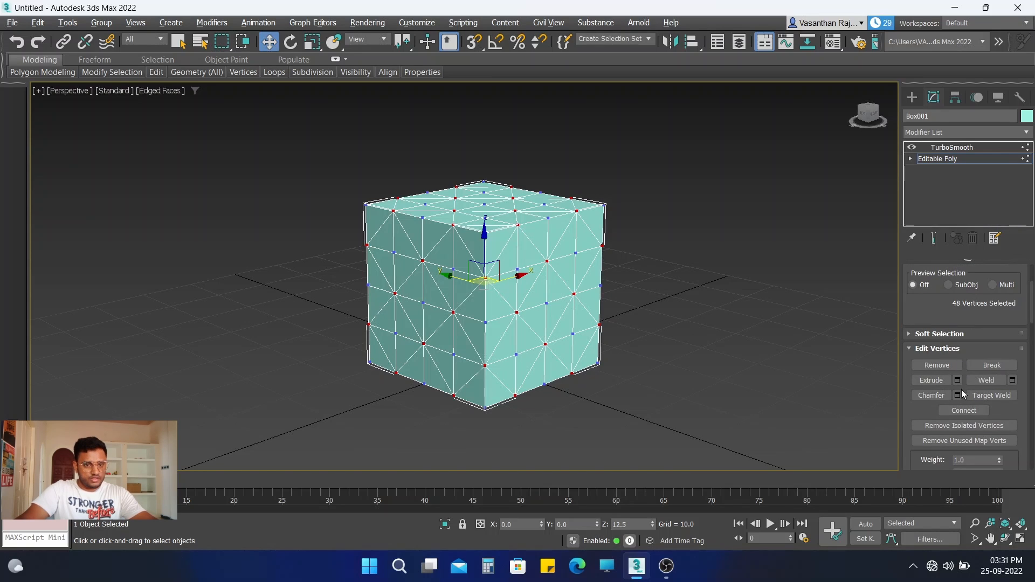
click(959, 381)
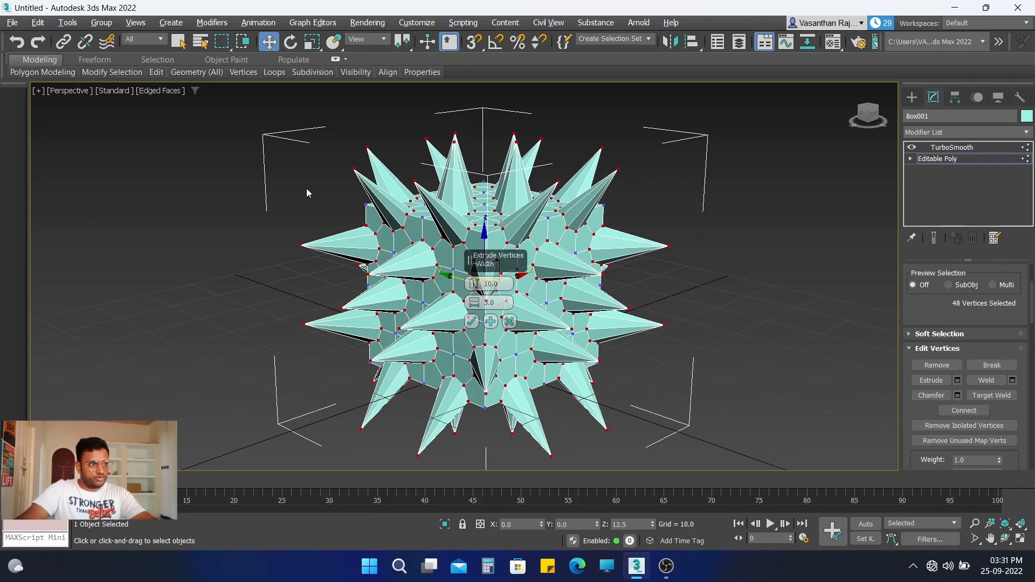
double_click(504, 284)
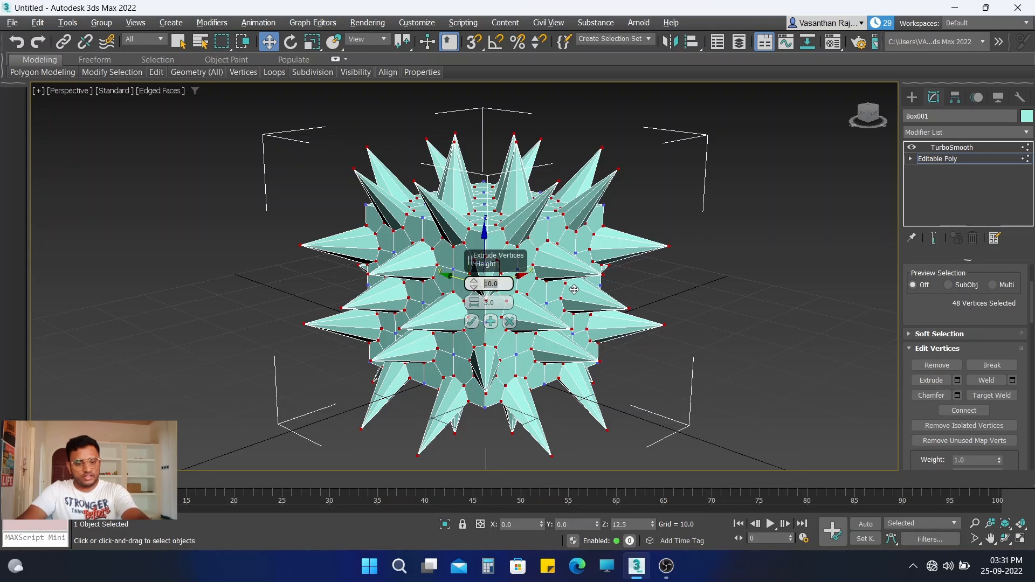
text(-6)
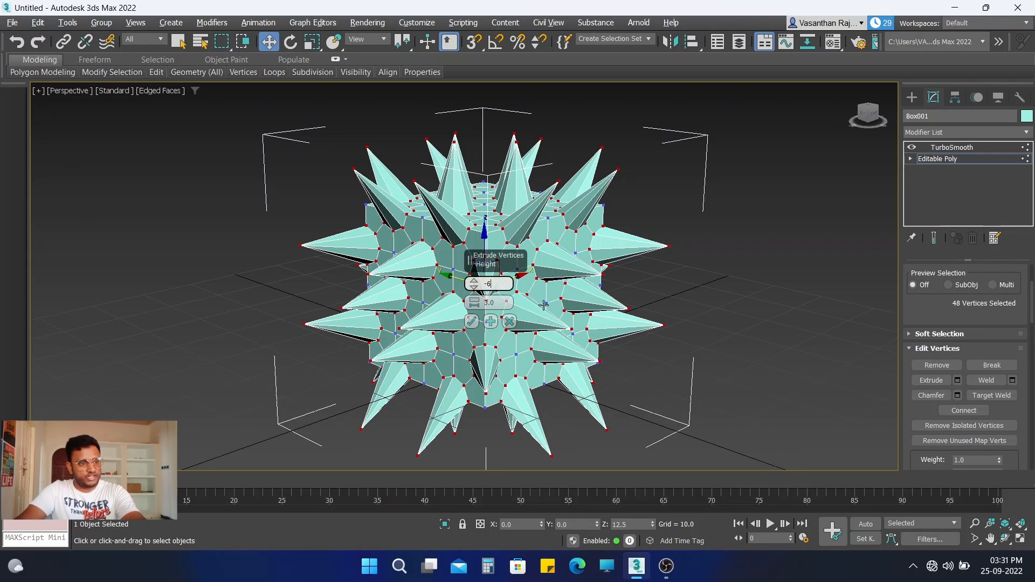
key(Tab)
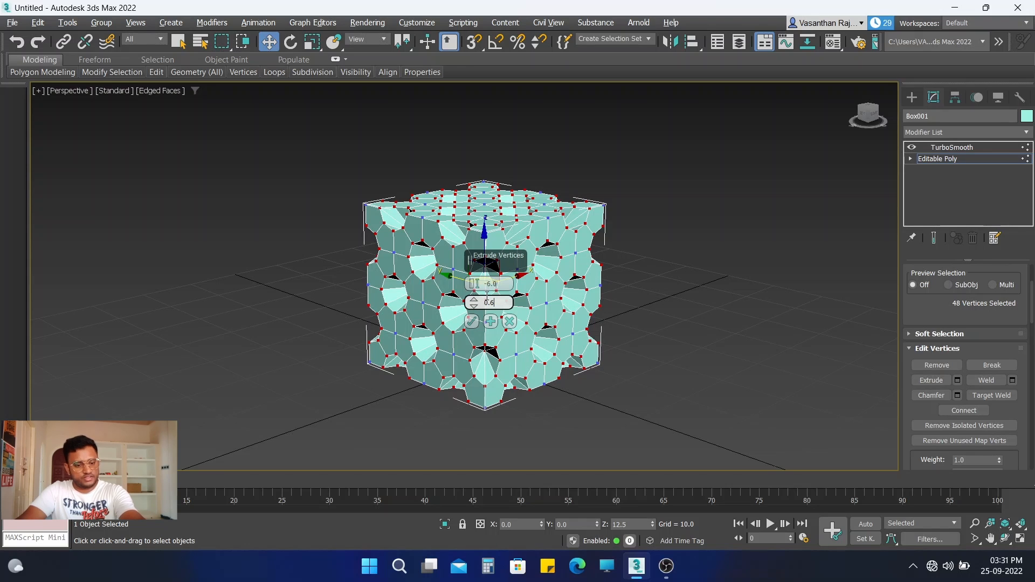
key(Return)
click(472, 322)
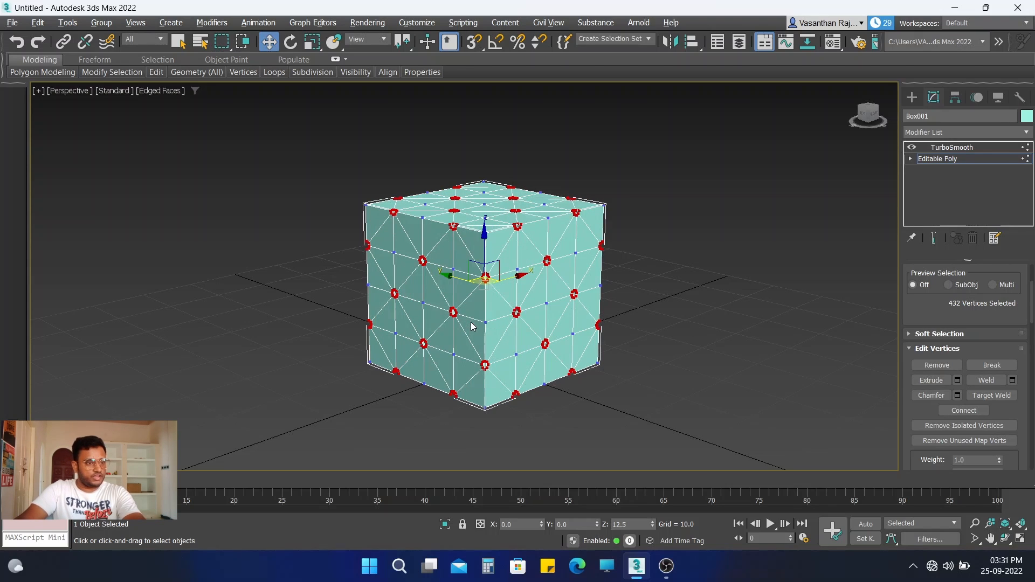
- Check the smoothed dimples, then return to the Editable Poly's Vertex level with the smoothed end result shown
click(963, 147)
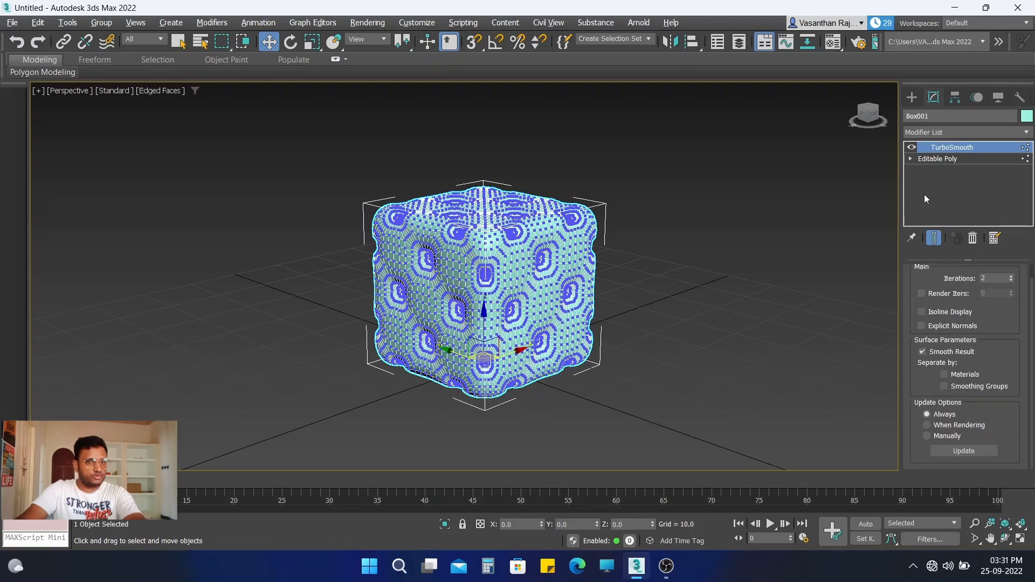
scroll(472, 310, up, 5)
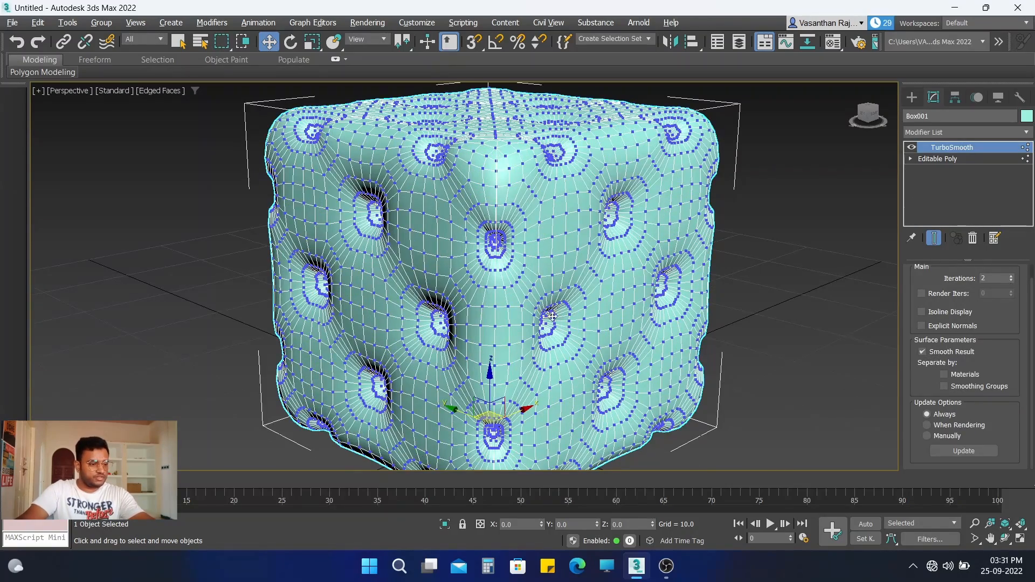
mouse_move(562, 324)
alt+middle_down()
mouse_move(609, 324)
mouse_move(548, 328)
alt+middle_up()
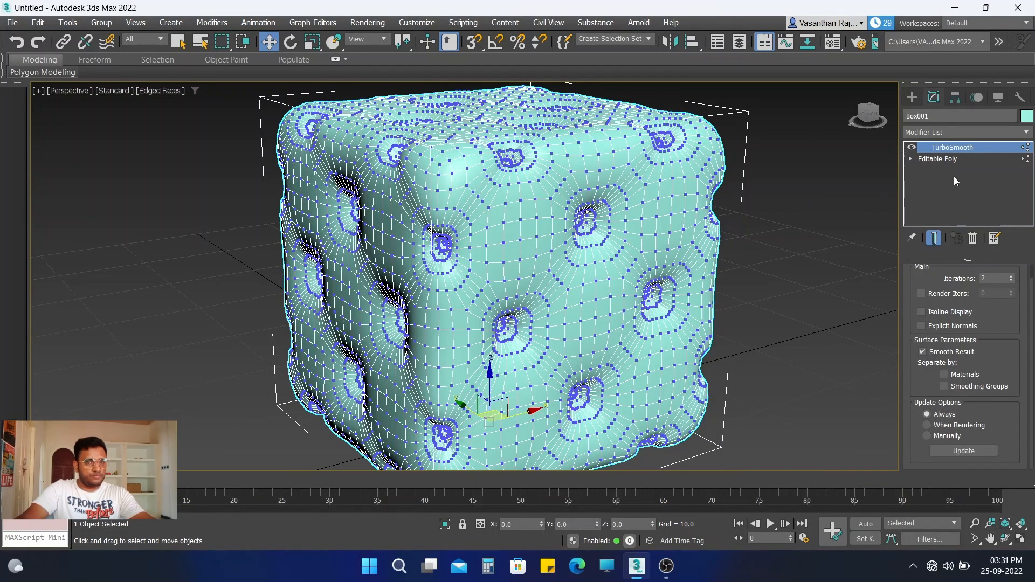
click(954, 159)
click(936, 238)
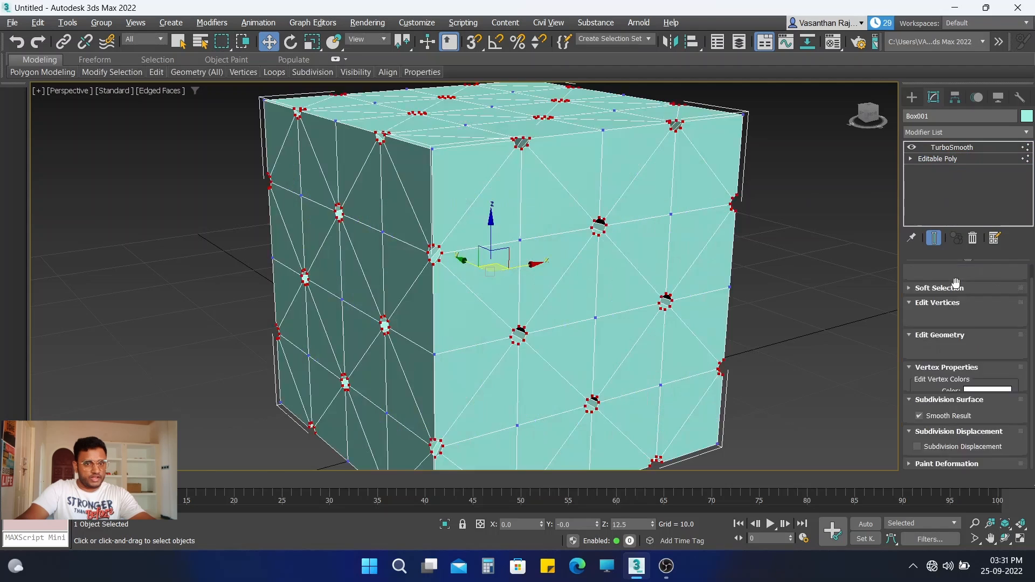
click(935, 239)
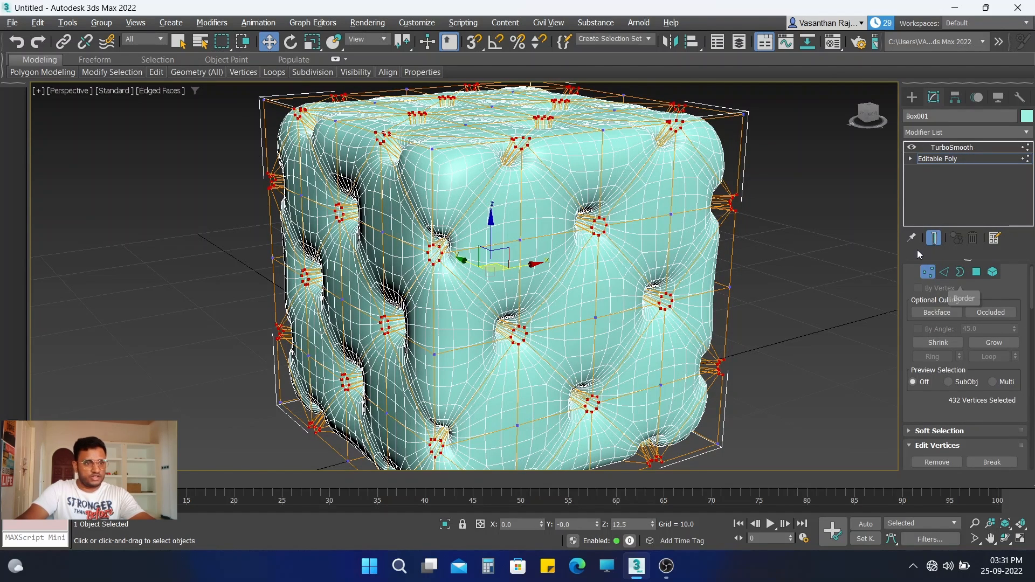
scroll(680, 308, down, 3)
middle_drag(680, 307, 616, 283)
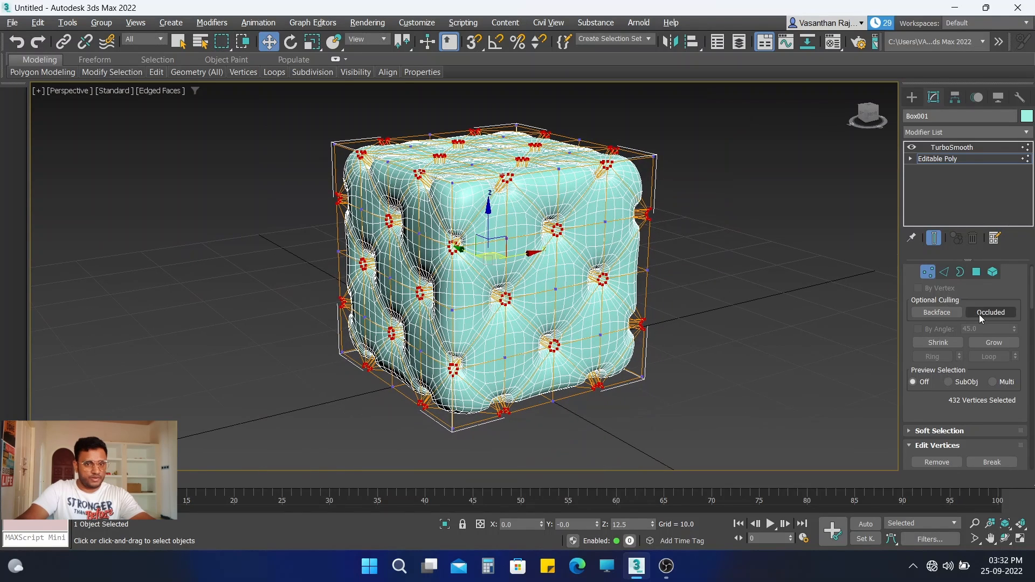
- At Edge level, start an extrusion of the selected diagonal edges and set its height to 1
scroll(958, 329, down, 2)
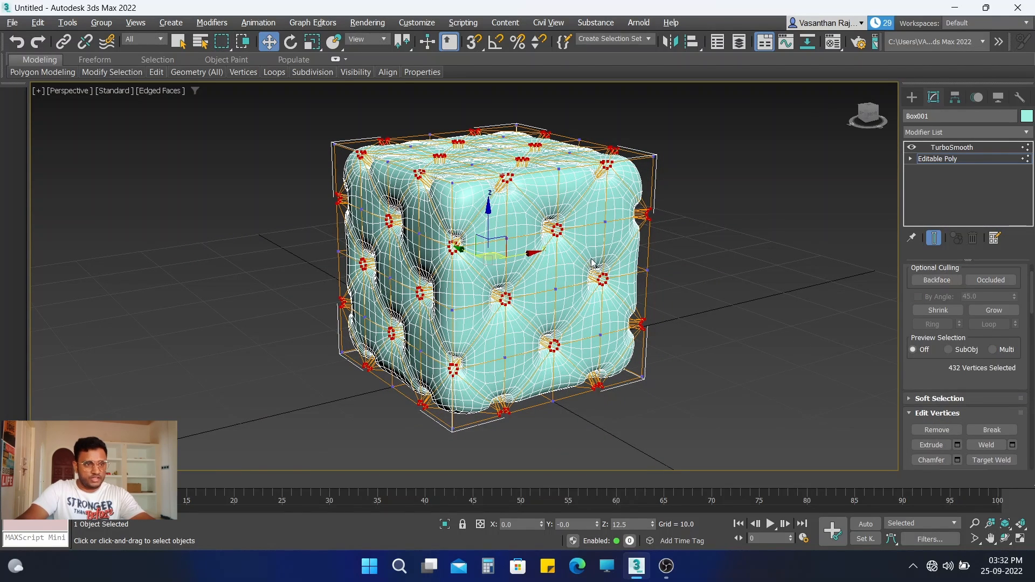
scroll(979, 328, up, 3)
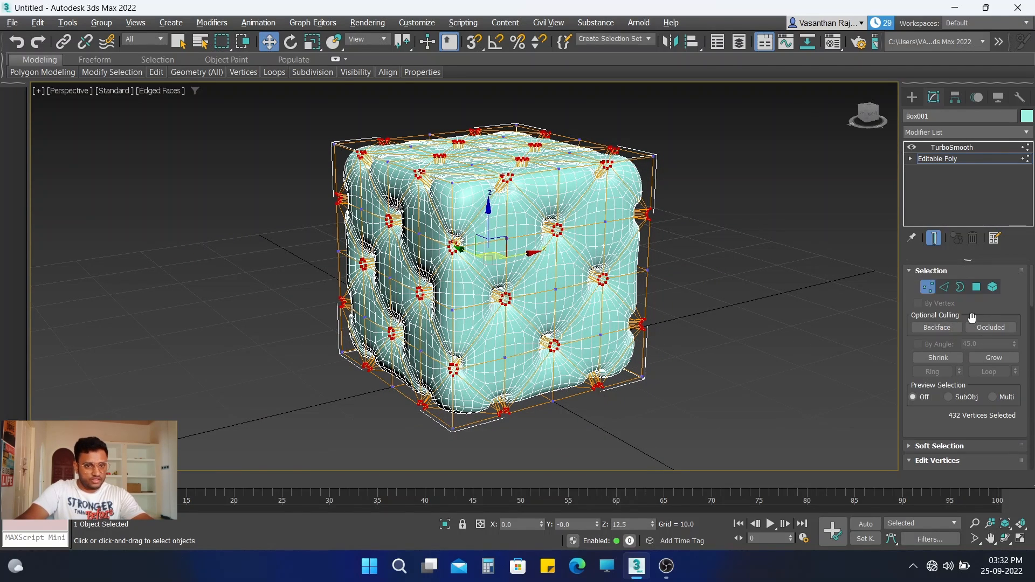
click(945, 288)
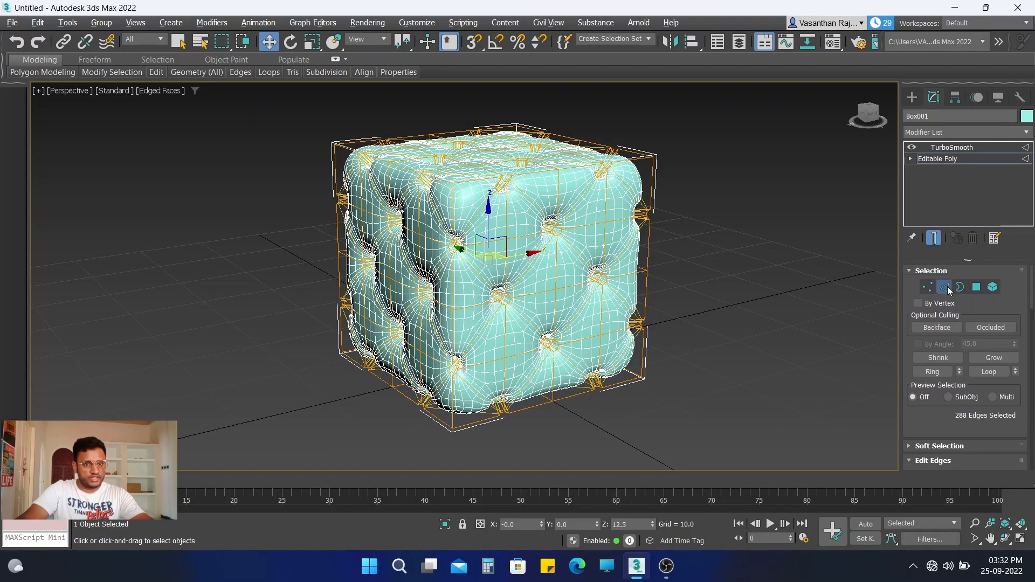
scroll(954, 298, down, 7)
scroll(954, 299, down, 3)
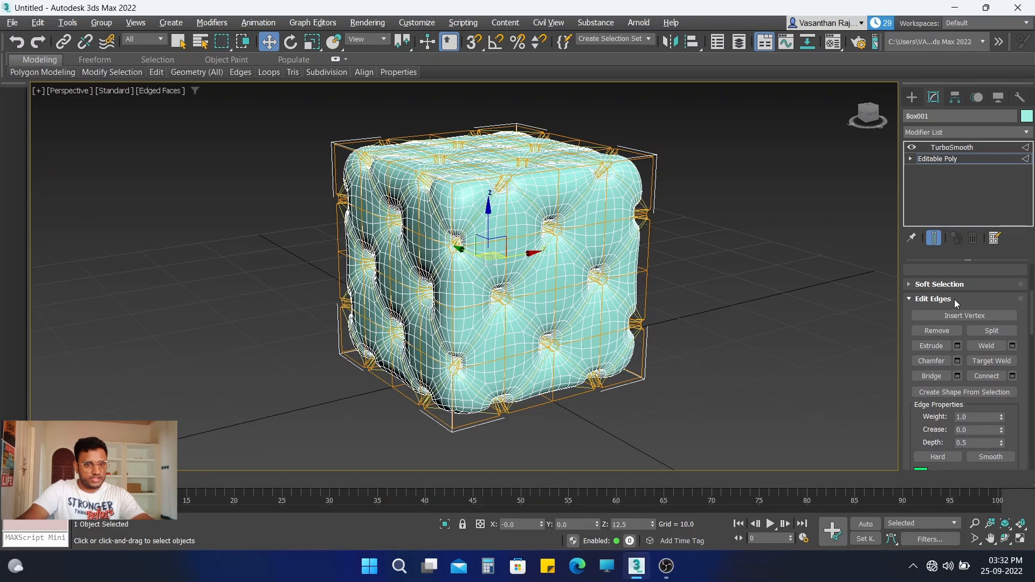
click(958, 347)
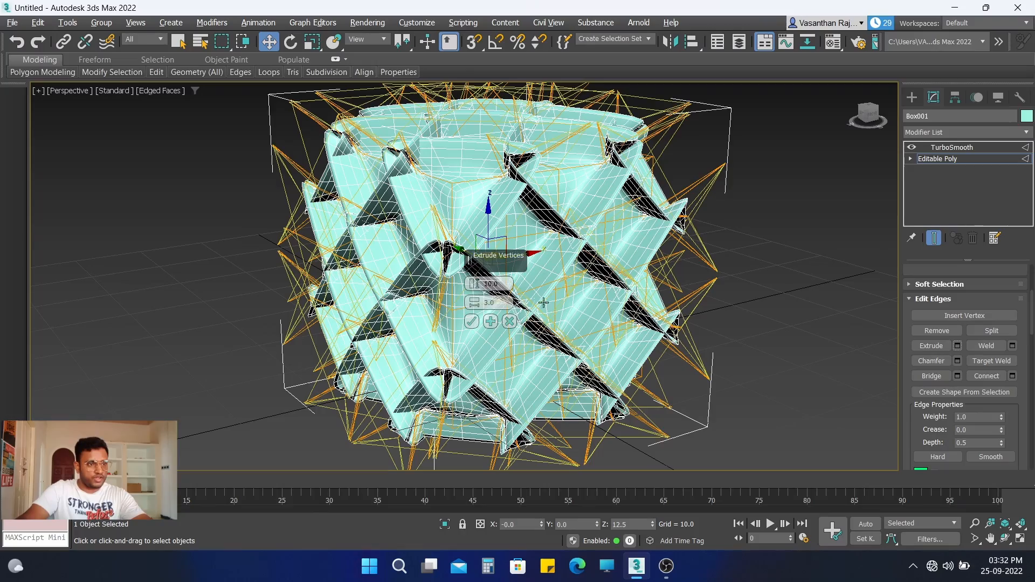
drag(474, 287, 474, 261)
drag(477, 306, 488, 266)
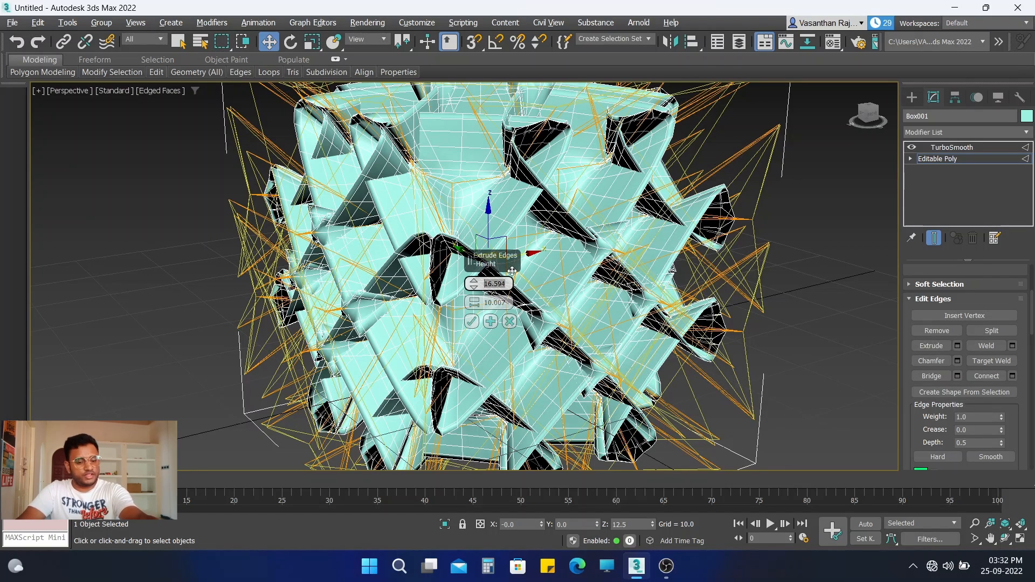
text(1)
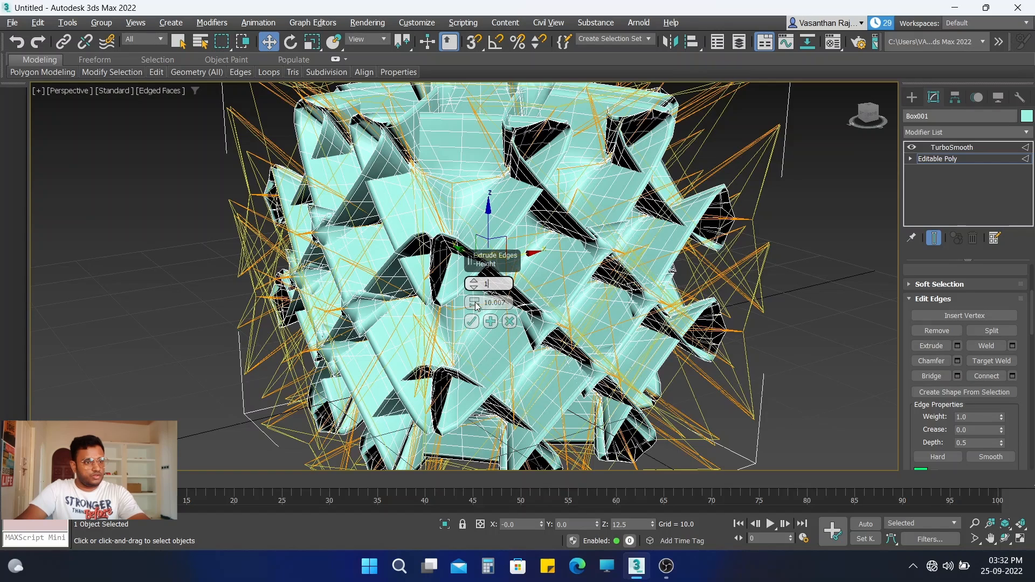
key(Return)
- Set the edge extrusion's width to 0 and apply it to the diagonal seams
drag(475, 302, 477, 303)
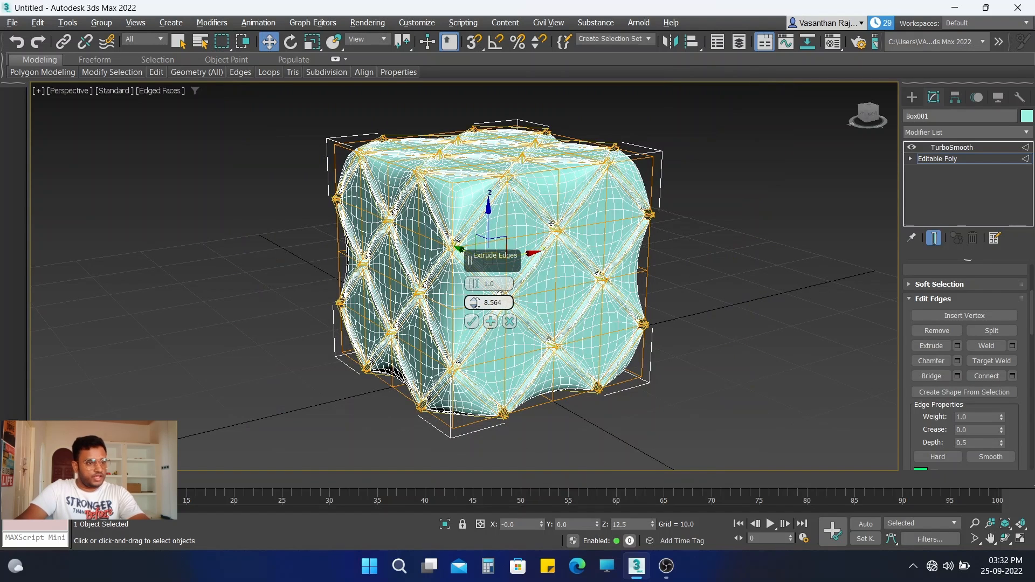
double_click(502, 302)
text(0)
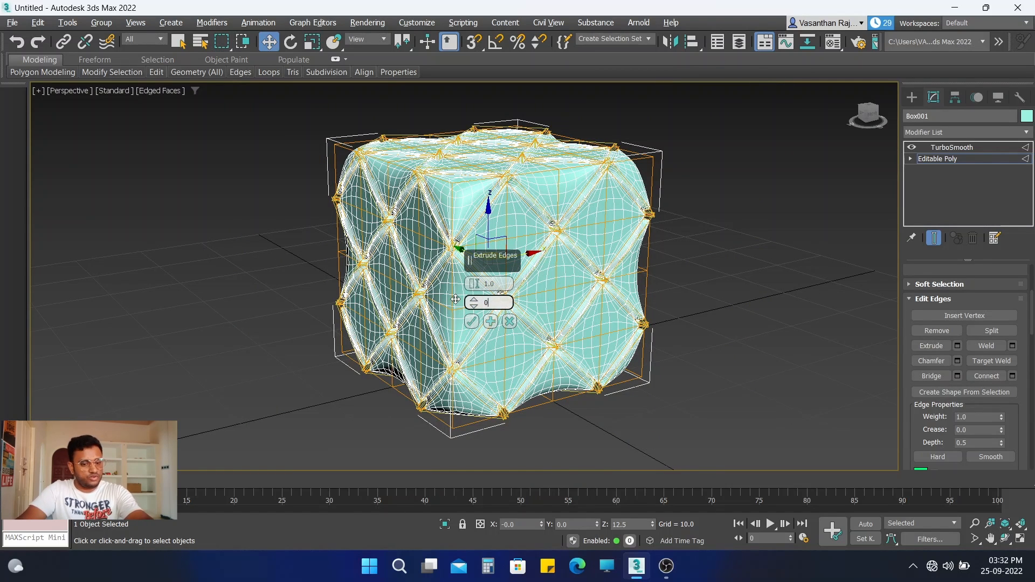
key(Return)
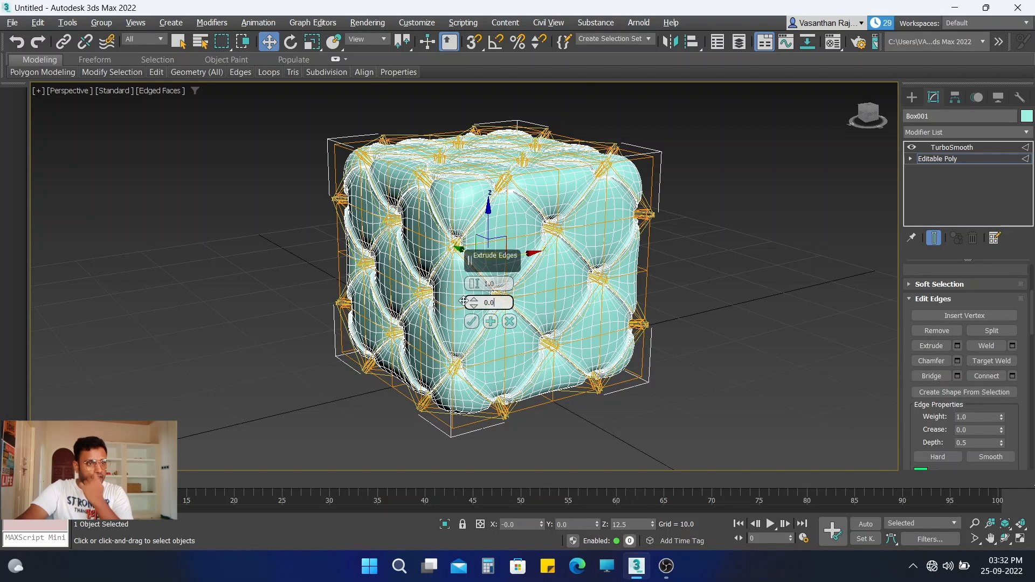
scroll(449, 276, up, 3)
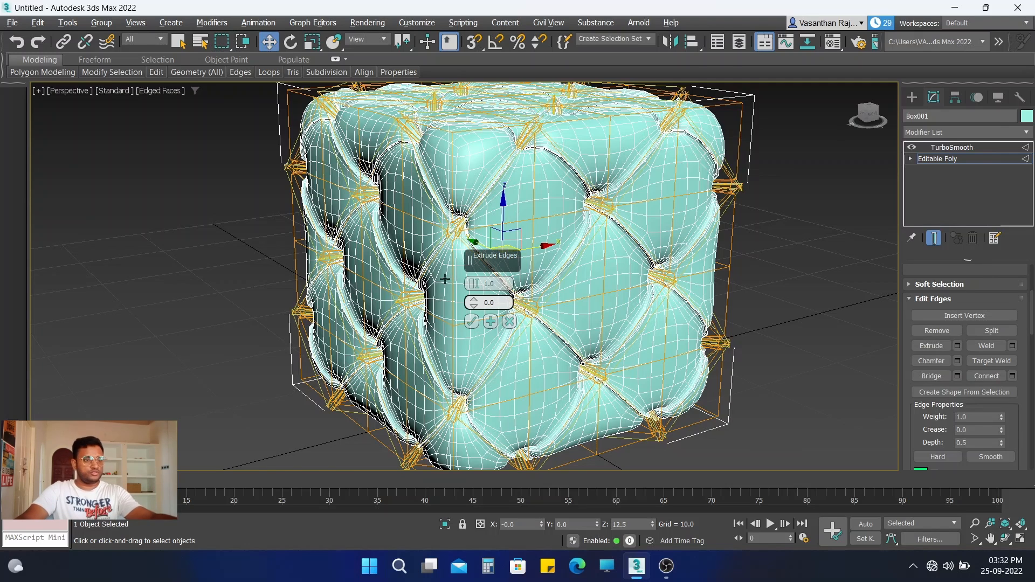
click(472, 323)
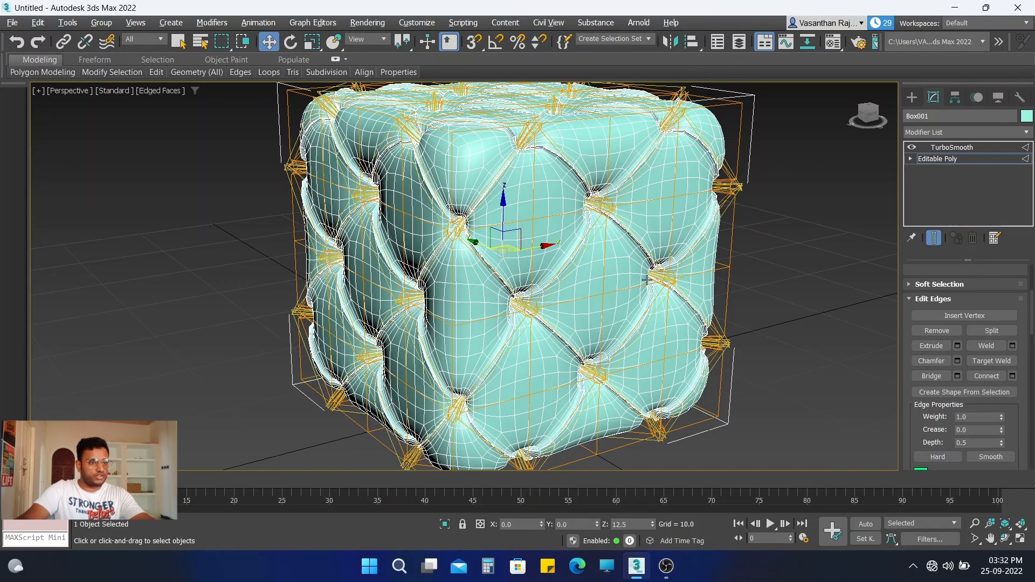
- Return to the TurboSmooth level, turn off edged faces in the viewport and inspect the tufted cube
click(952, 147)
scroll(601, 324, up, 2)
alt+middle_drag(601, 324, 560, 293)
scroll(598, 298, down, 3)
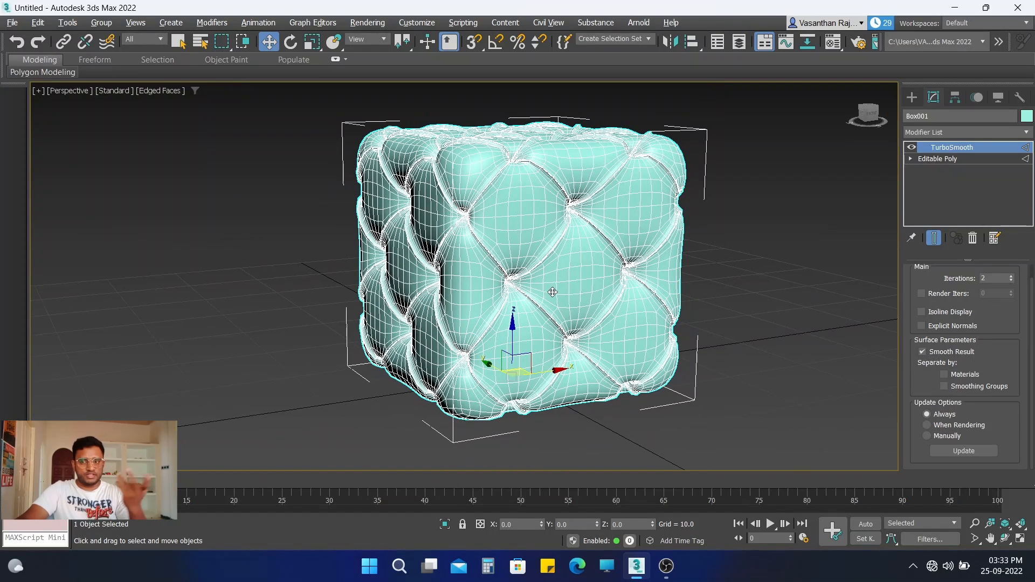
click(163, 92)
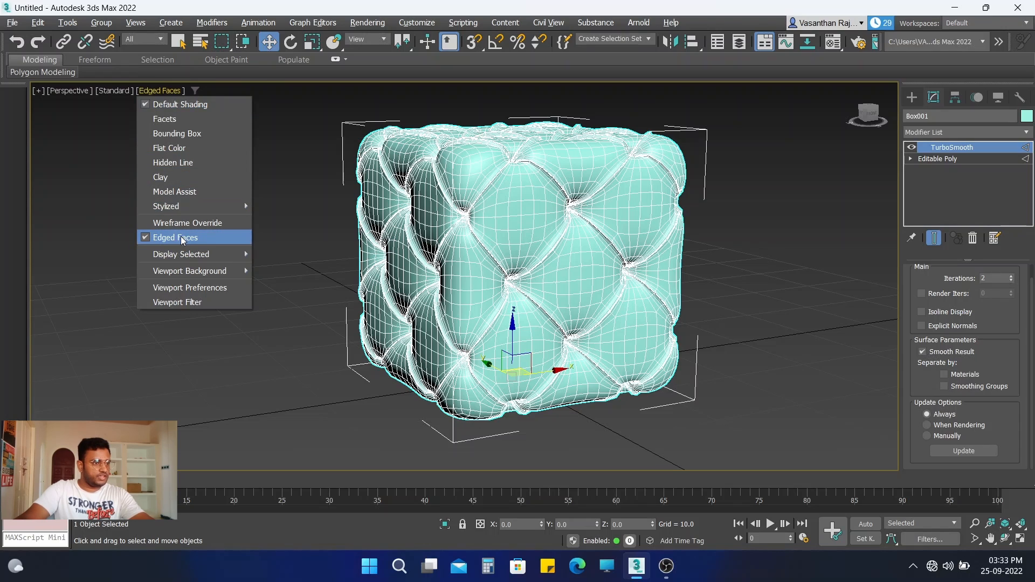
click(182, 239)
alt+middle_drag(377, 294, 534, 402)
alt+middle_drag(647, 274, 523, 273)
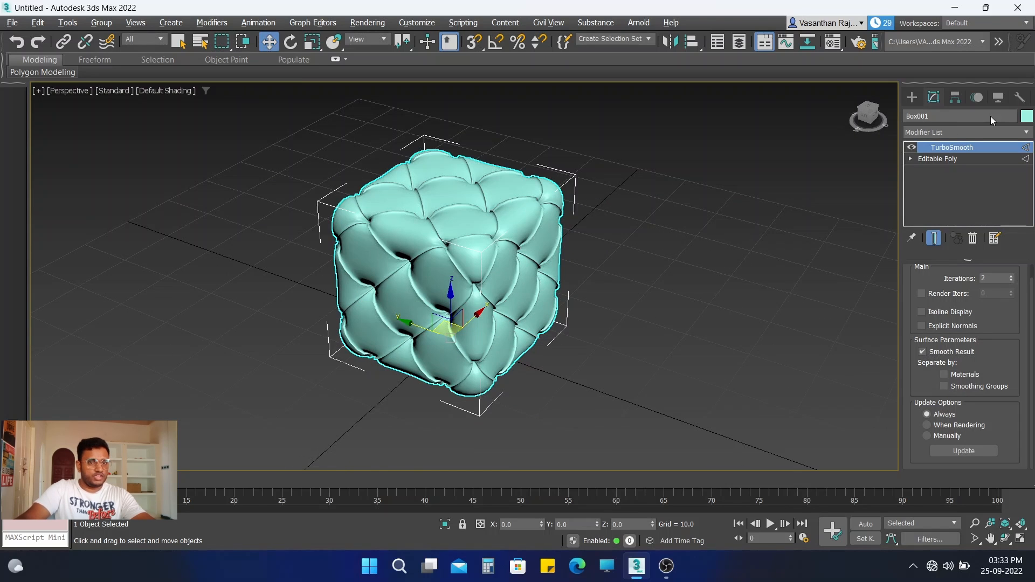
- Create a standard primitive box beside the tufted cube, about 29 long, 26 wide and -14.7 high
click(914, 98)
click(935, 183)
drag(653, 249, 862, 232)
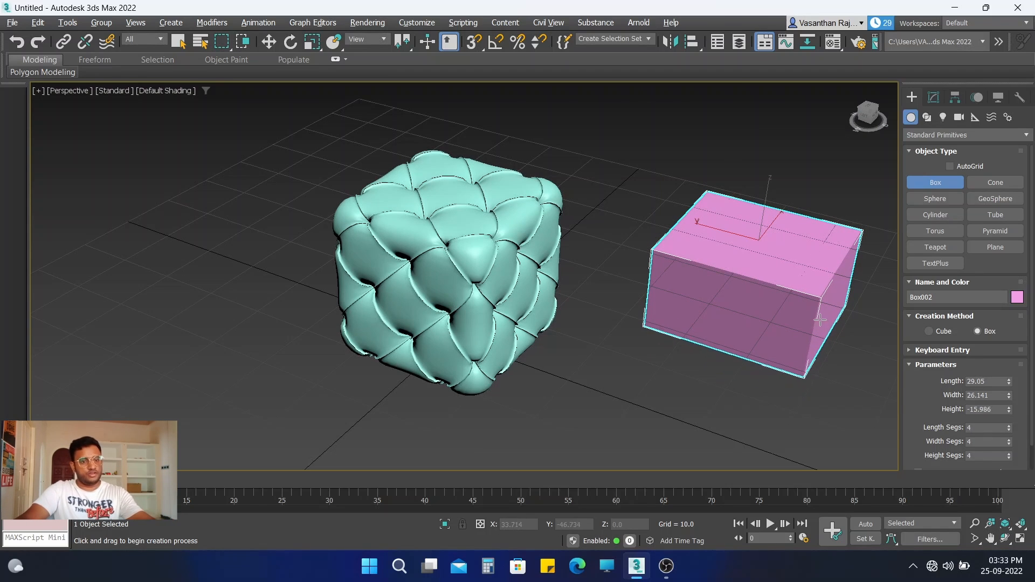
- Set both the length and the width of the new box to 25
double_click(993, 380)
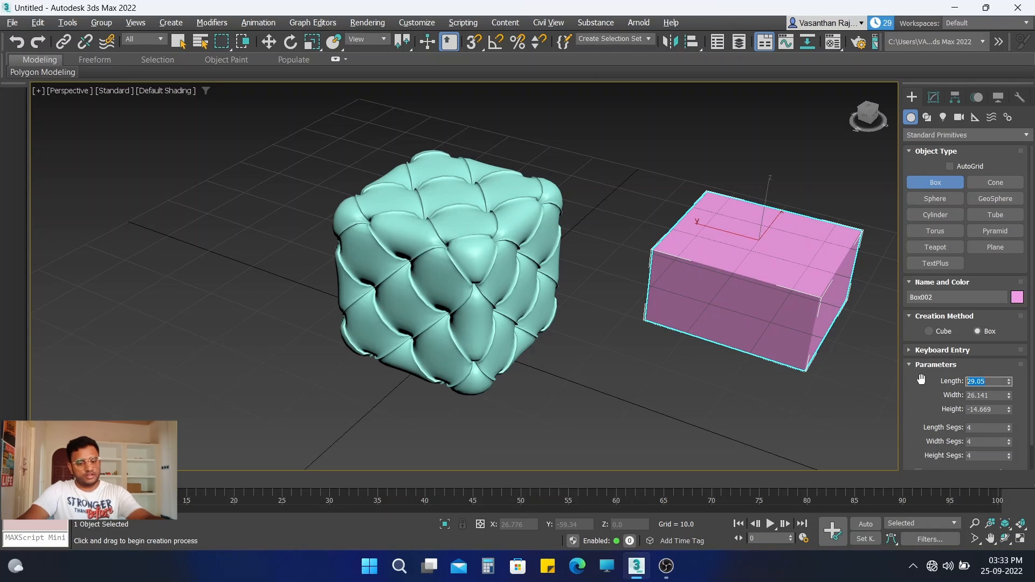
text(25)
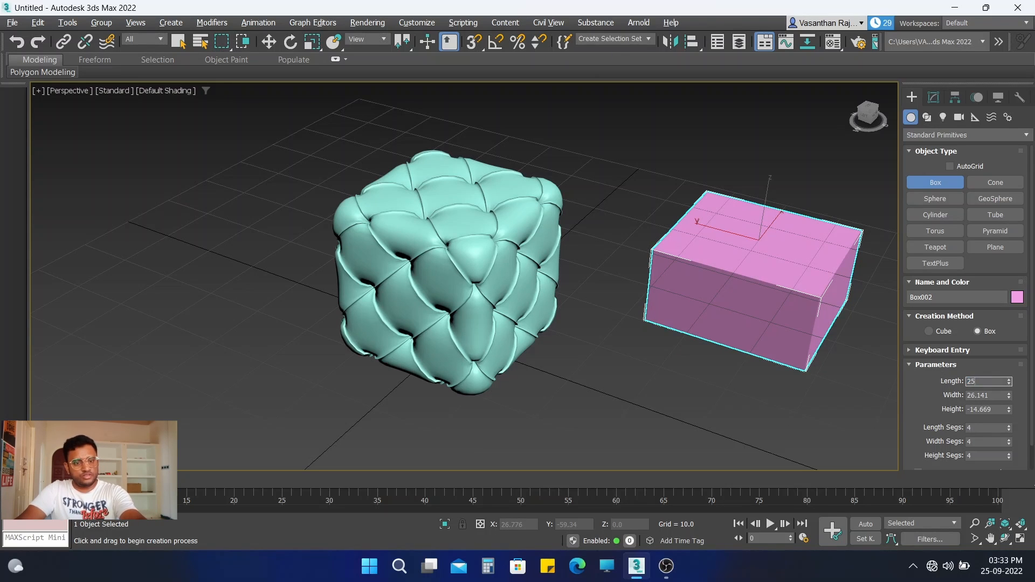
key(Return)
double_click(987, 395)
text(25)
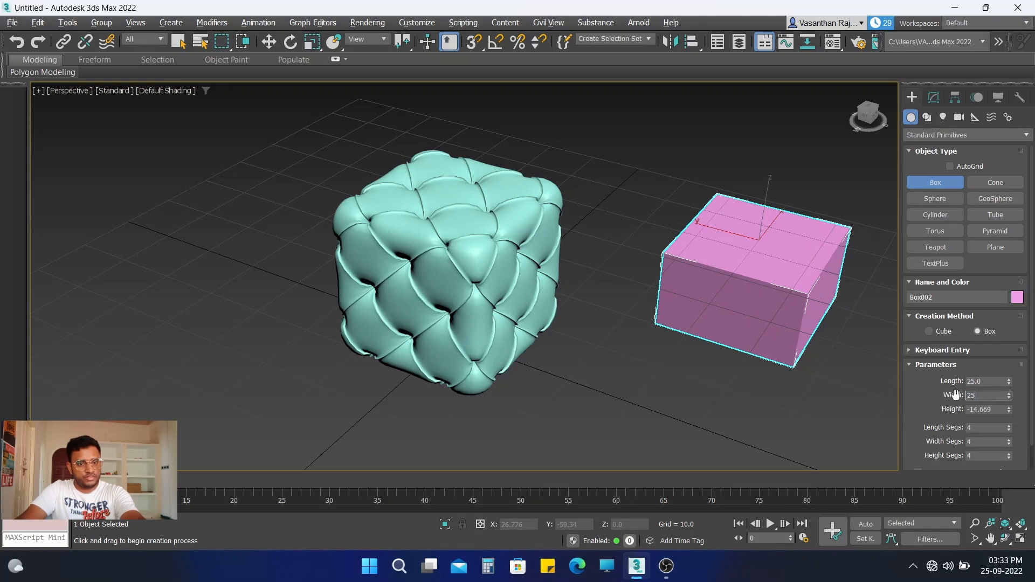
- Try a height of -5 for the flat base box, and settle on a height of -2.5
double_click(997, 409)
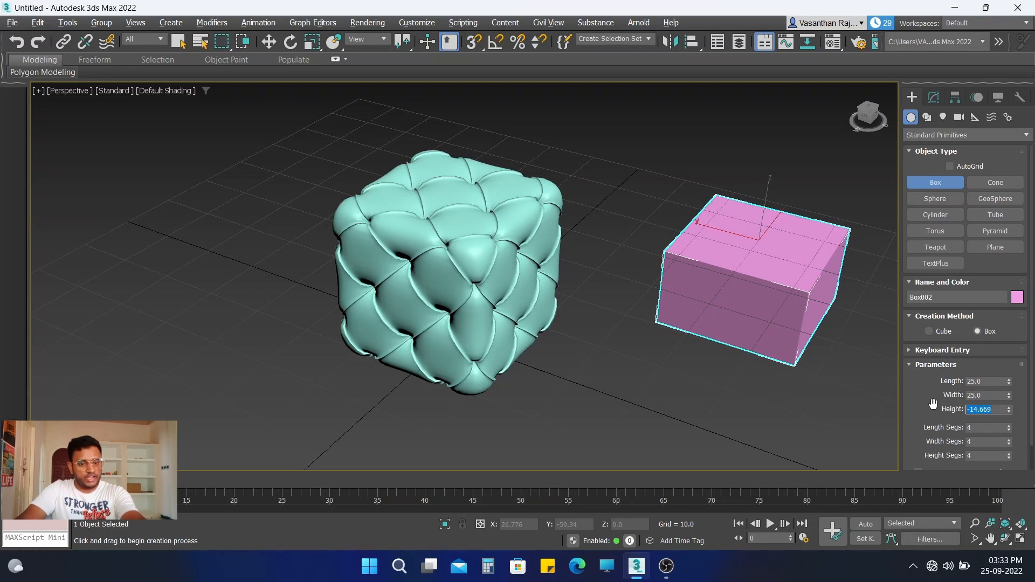
text(-5)
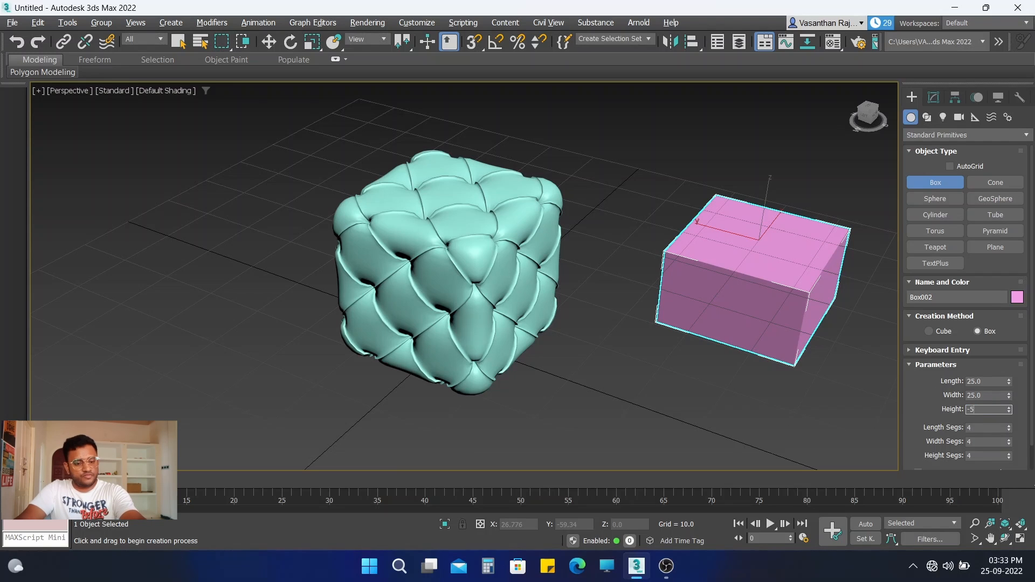
key(Return)
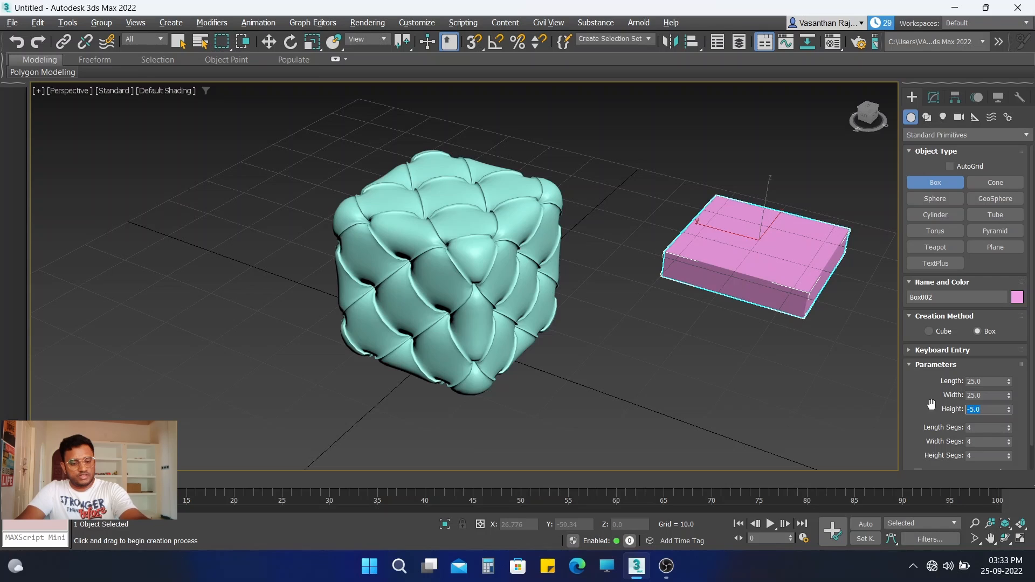
text(-)
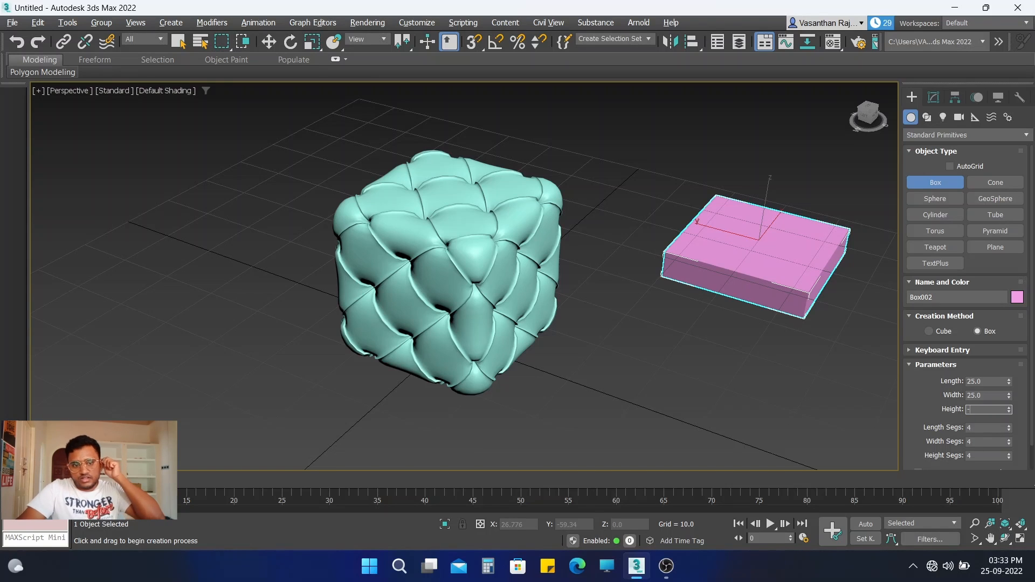
text(2)
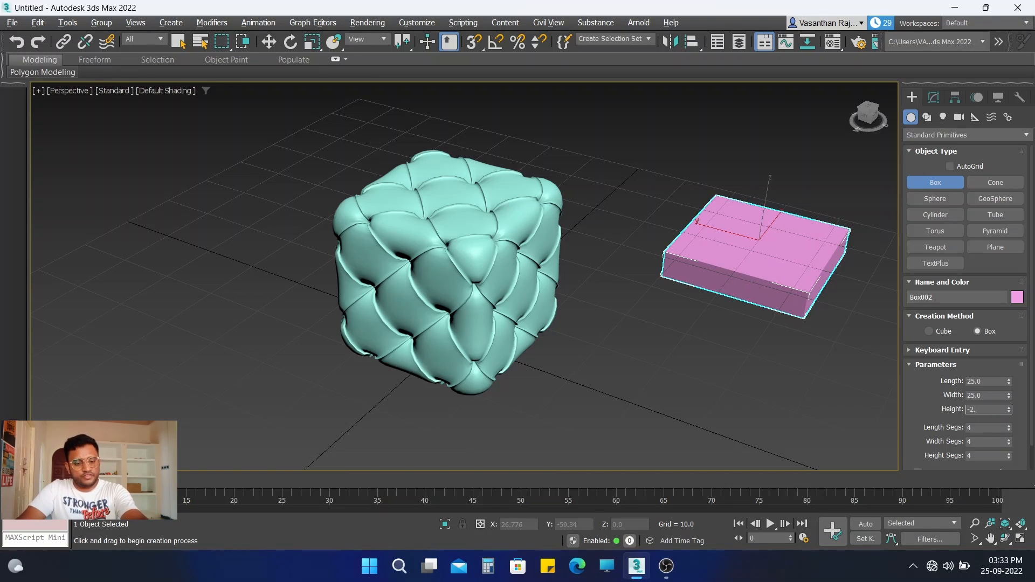
text(.5)
key(Return)
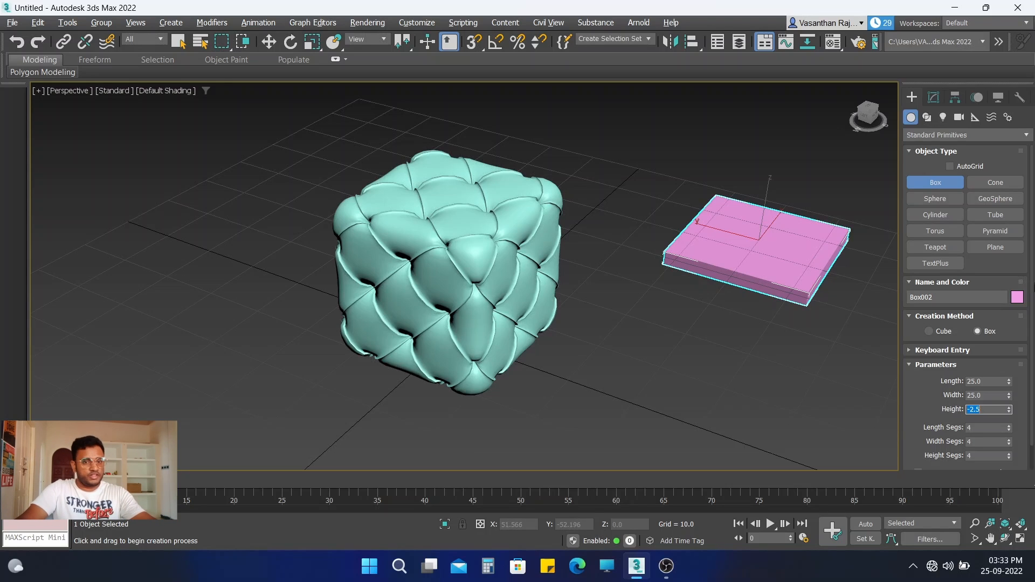
click(760, 245)
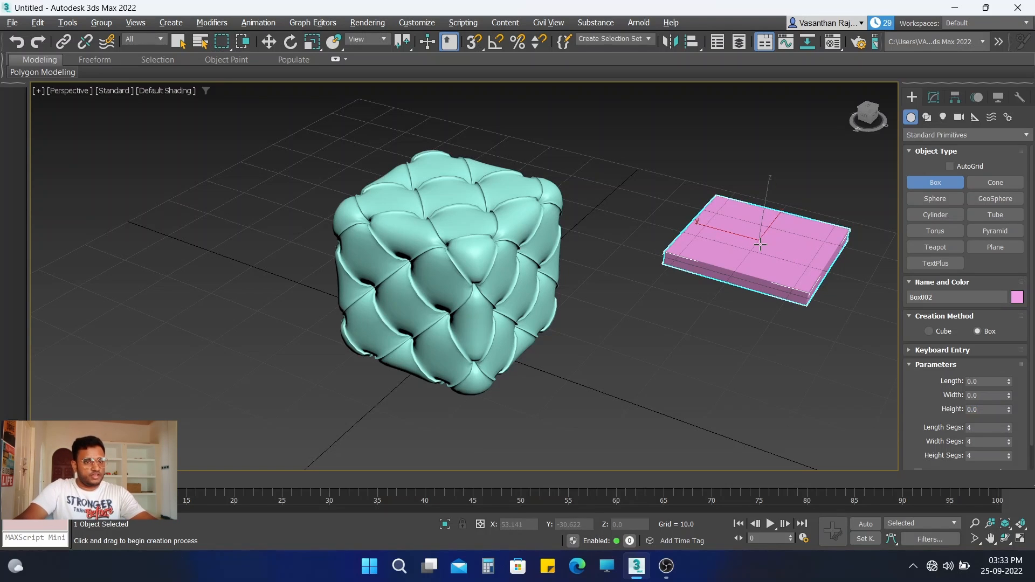
- Move the base box to absolute world X 0 and Y 0 with Move Transform Type-In, centring it under the cushion cube
right_click(268, 40)
double_click(477, 256)
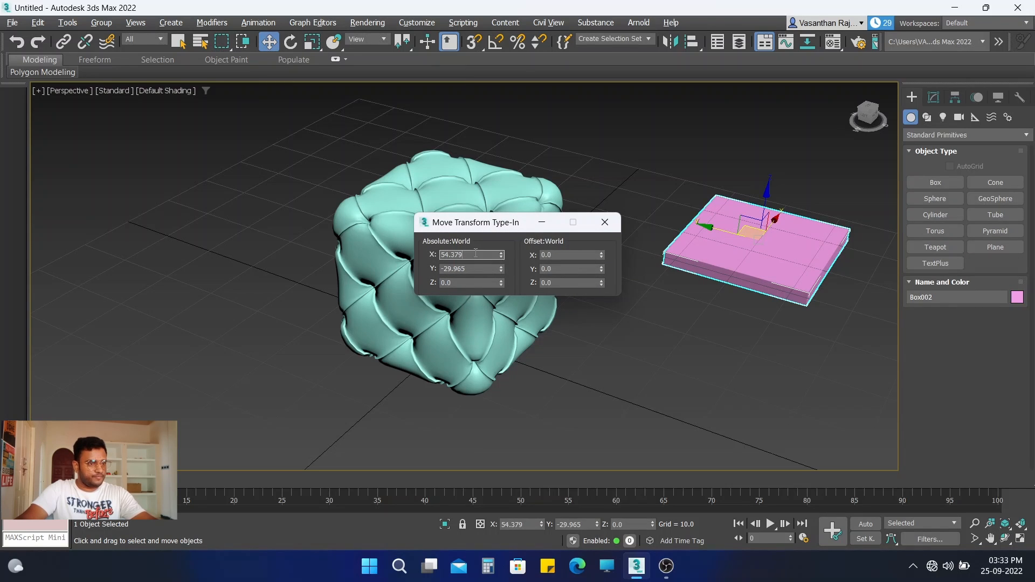
text(0)
key(Return)
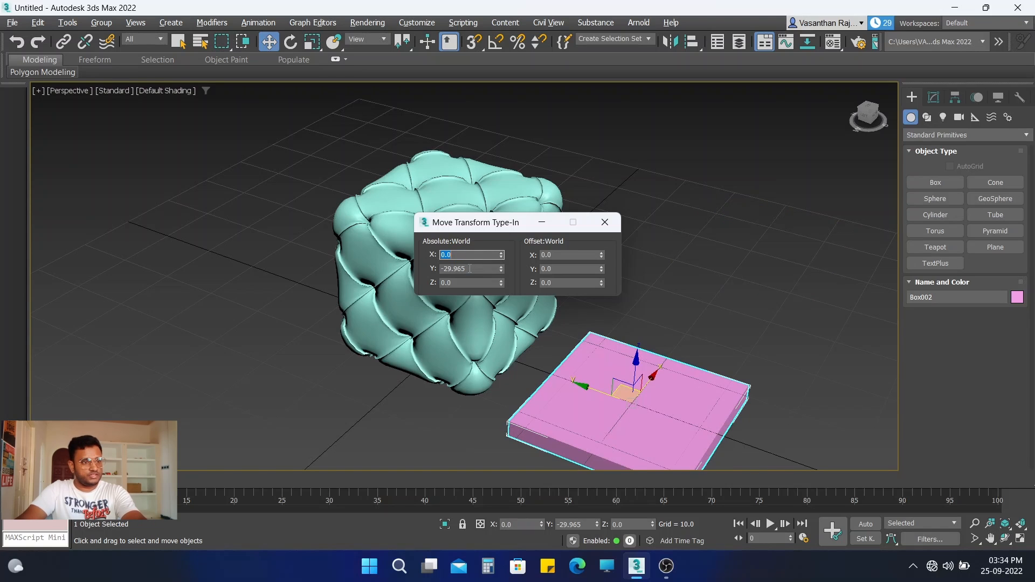
double_click(479, 269)
text(0)
key(Return)
double_click(448, 283)
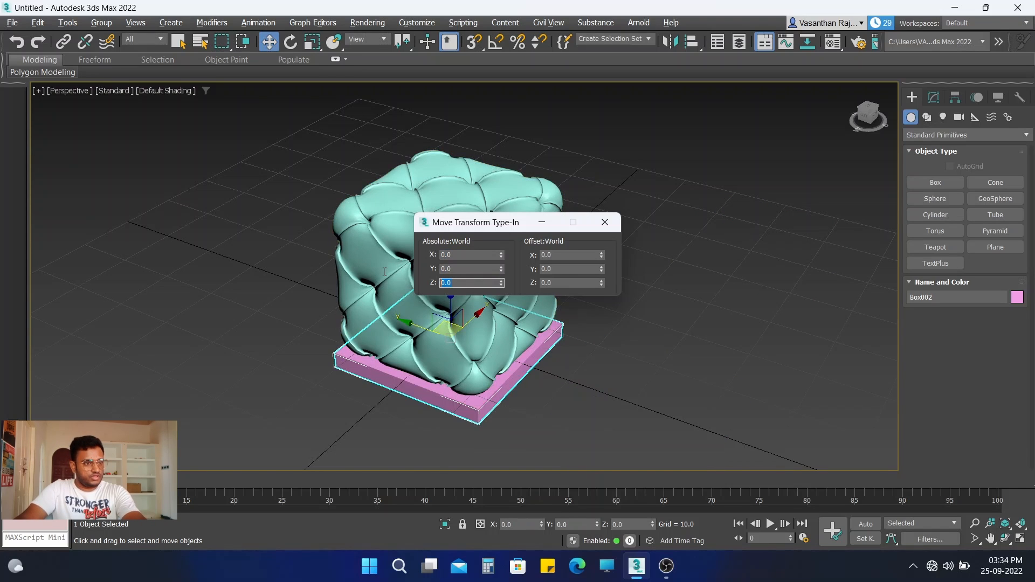
click(606, 222)
- Select the cushion cube and its base box together and group them under the name sofa
alt+middle_drag(449, 289, 480, 291)
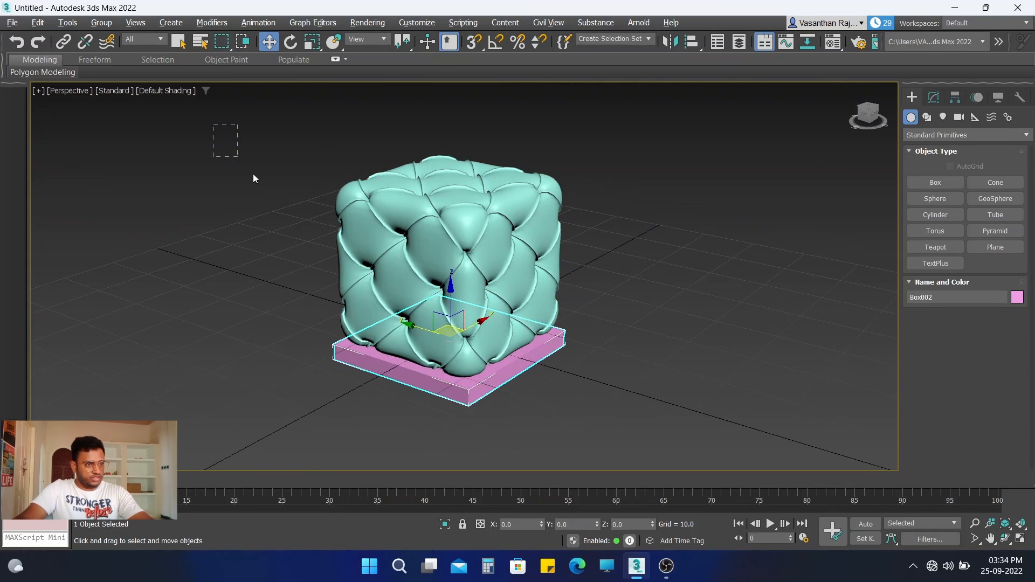
drag(393, 358, 307, 293)
drag(600, 409, 648, 429)
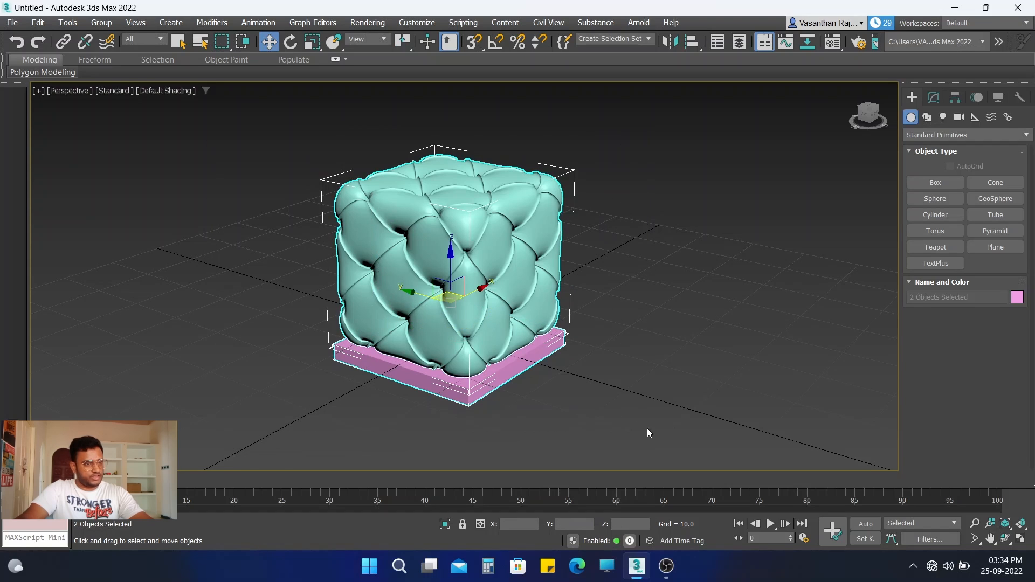
click(102, 23)
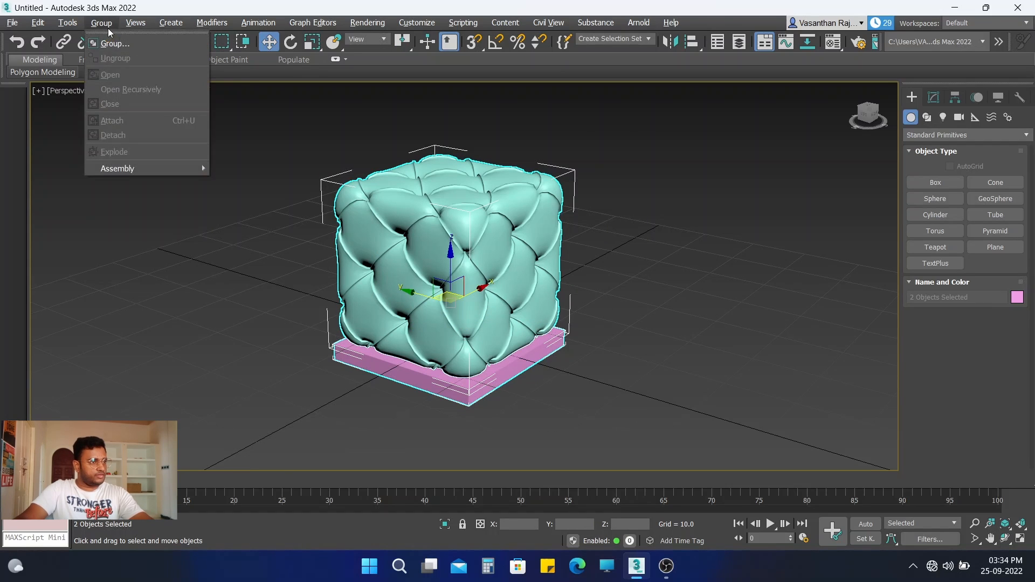
click(132, 44)
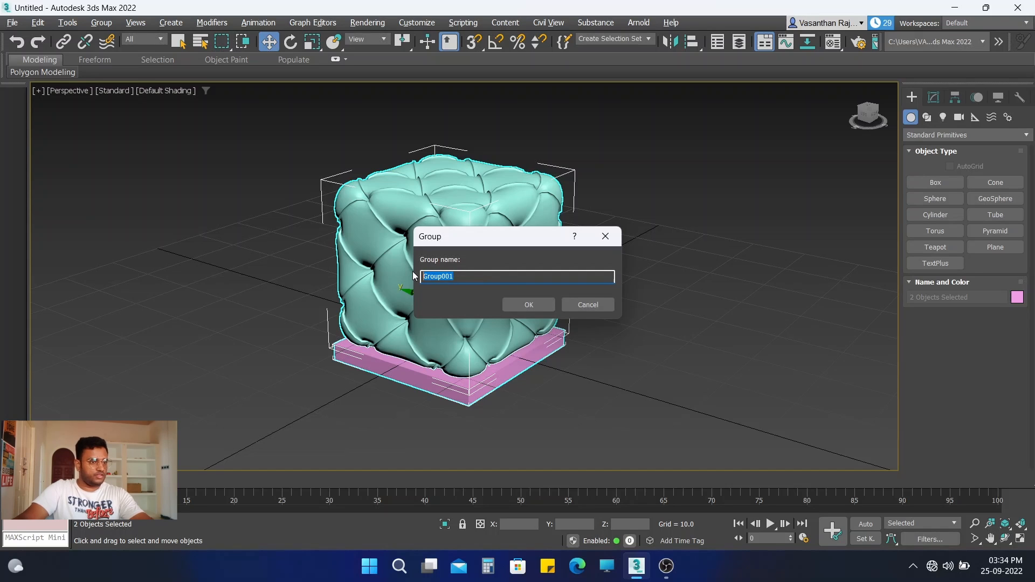
key(BackSpace)
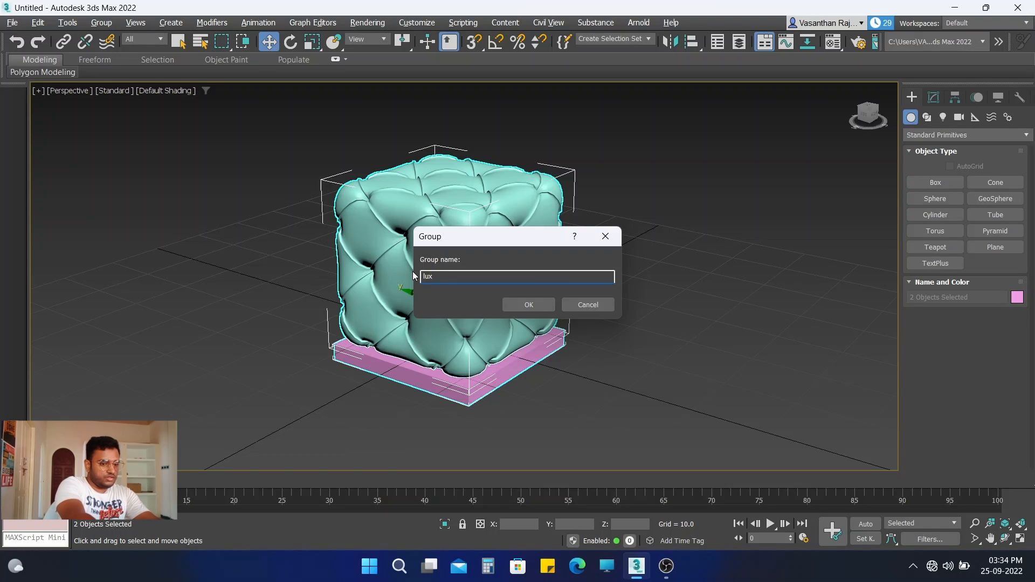
text(sof)
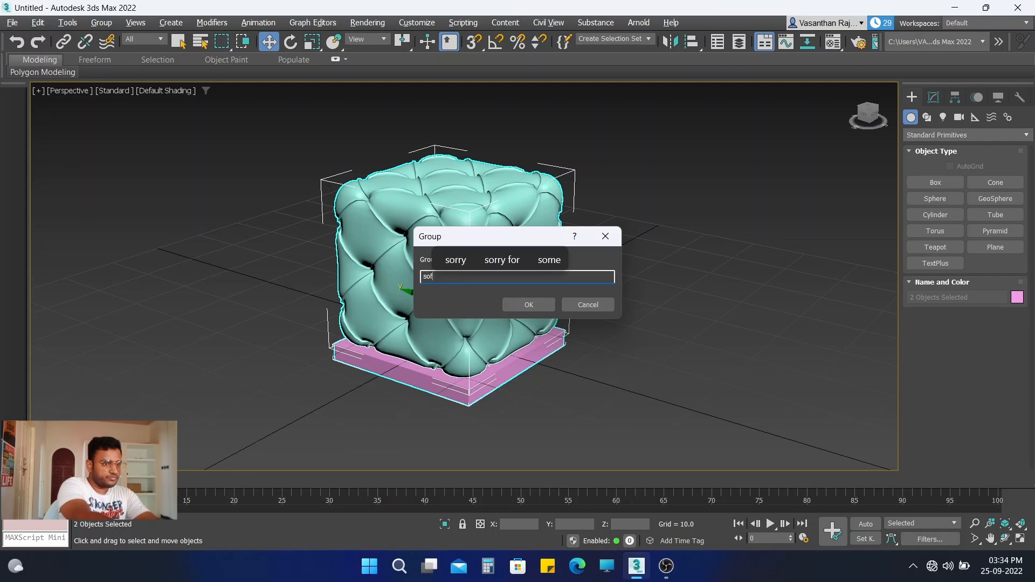
text(a)
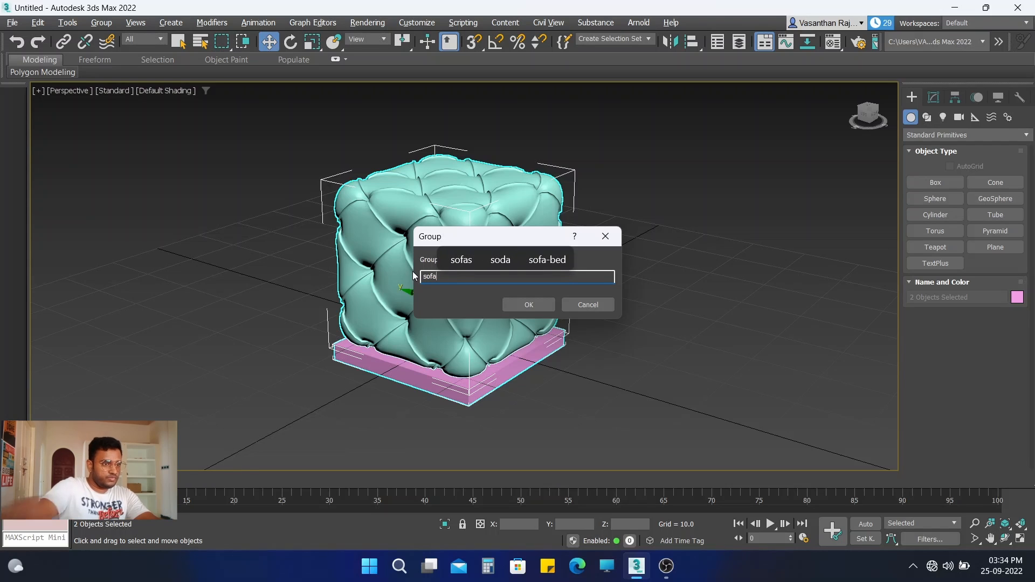
click(520, 302)
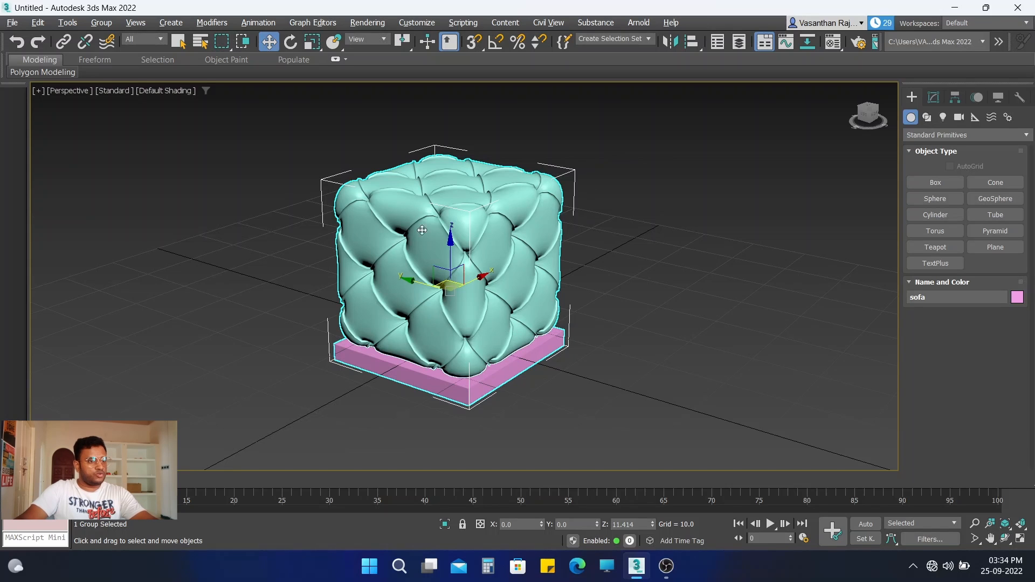
- Raise the sofa group along the Z axis to about Z 25.1, lifting it above the grid
drag(450, 239, 461, 183)
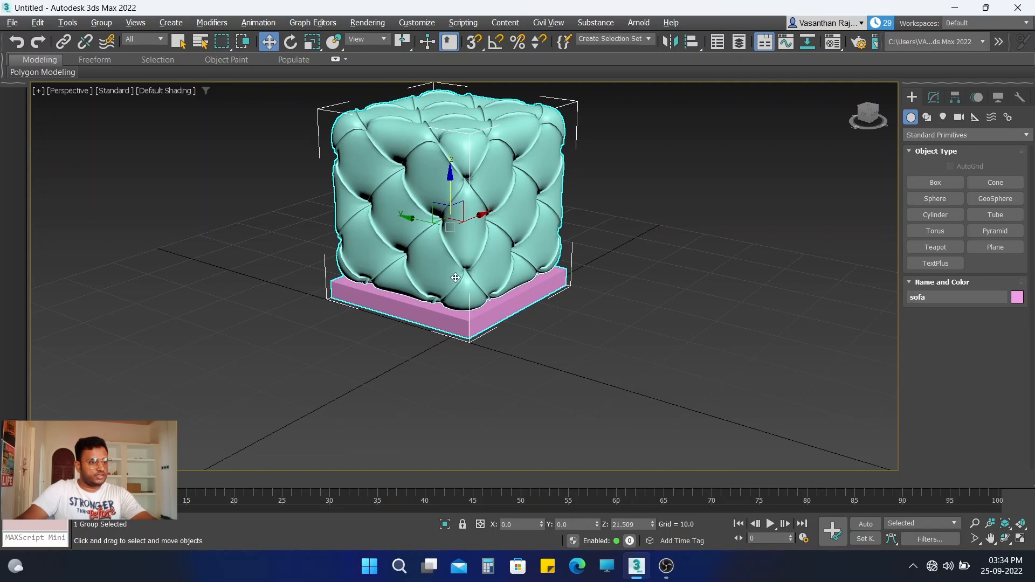
scroll(458, 285, down, 3)
drag(462, 247, 463, 232)
scroll(465, 248, up, 4)
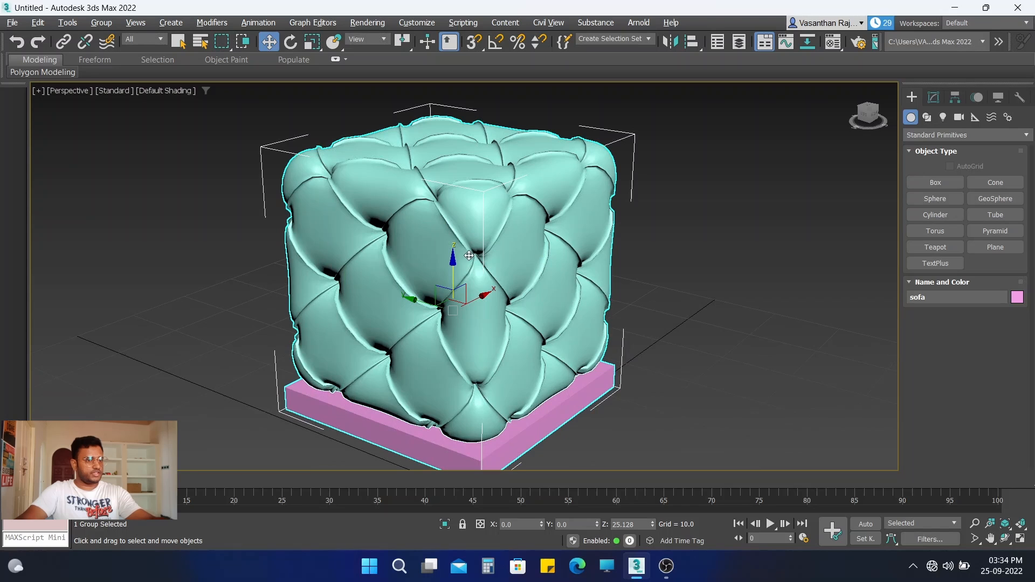
scroll(467, 256, down, 4)
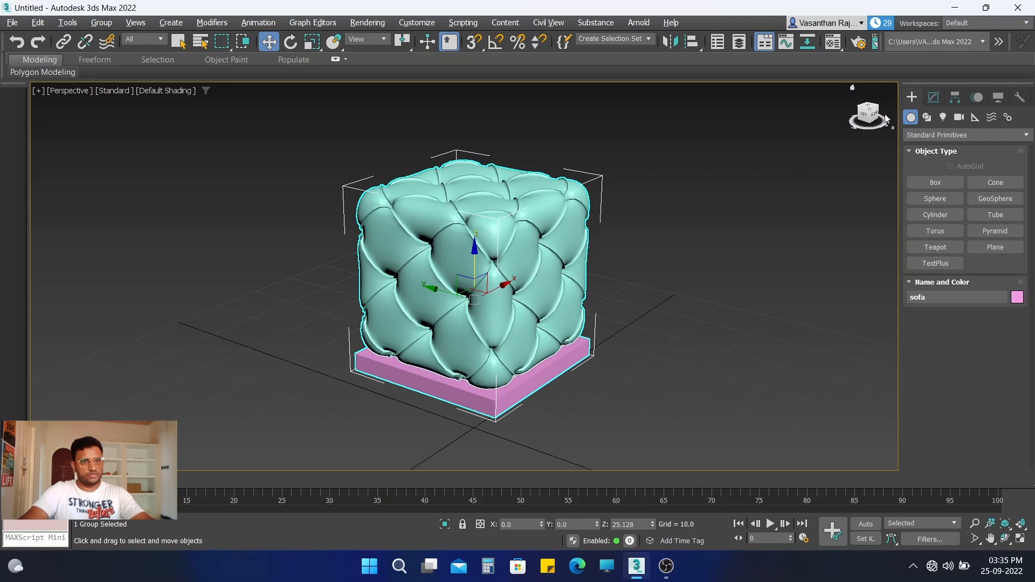
- Start a single-frame Arnold render of the Perspective view at 1280 by 720
click(857, 42)
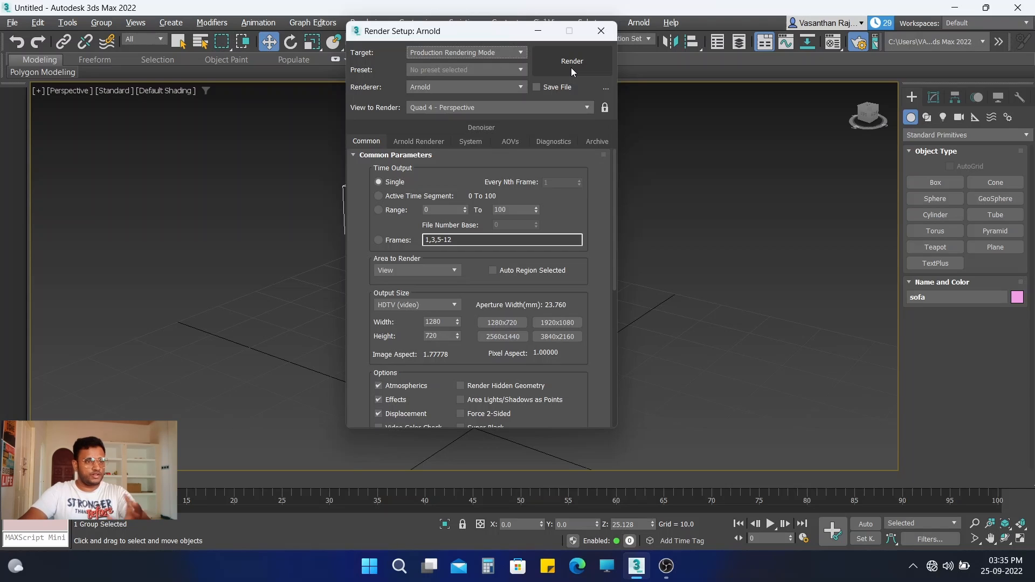
click(571, 67)
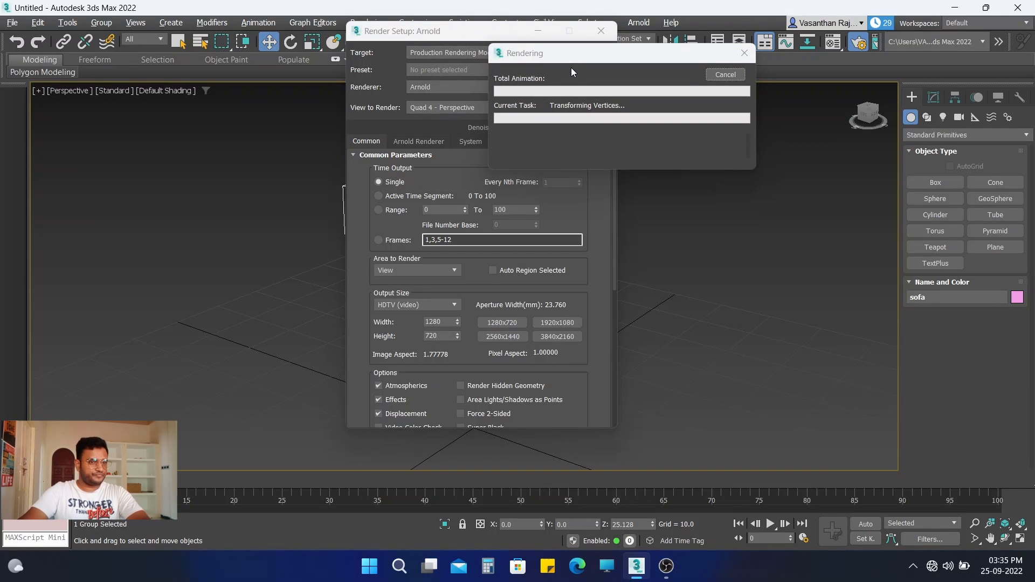